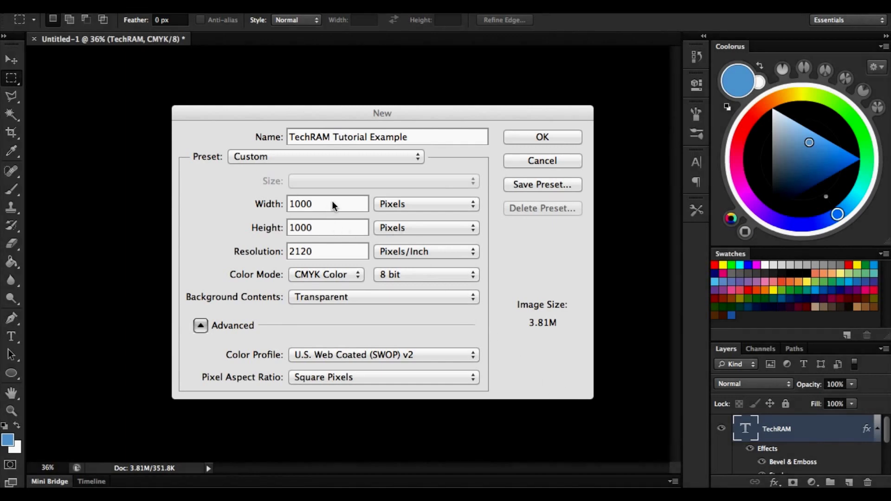
Set the resolution to 2000 pixels/inch and create the new 1000 × 1000 pixel transparent document.
{"action": "left_click", "coordinate": [242, 253]}
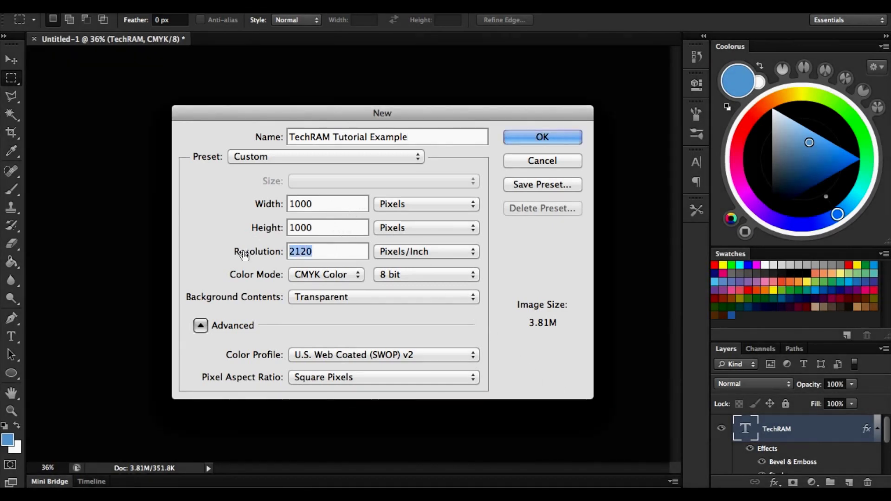
{"action": "type", "text": "2000"}
{"action": "left_click", "coordinate": [550, 137]}
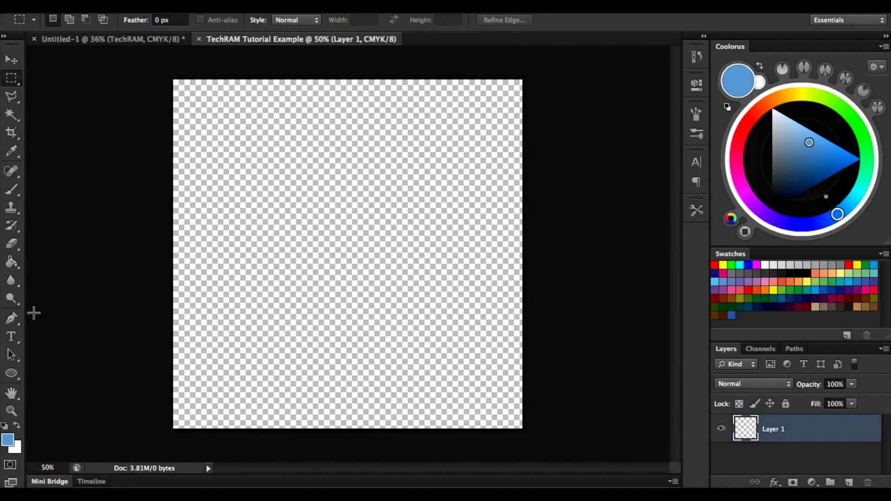
Fill the empty canvas layer with the light blue foreground colour 74afdf using the Paint Bucket tool.
{"action": "left_click", "coordinate": [11, 262]}
{"action": "left_click", "coordinate": [8, 440]}
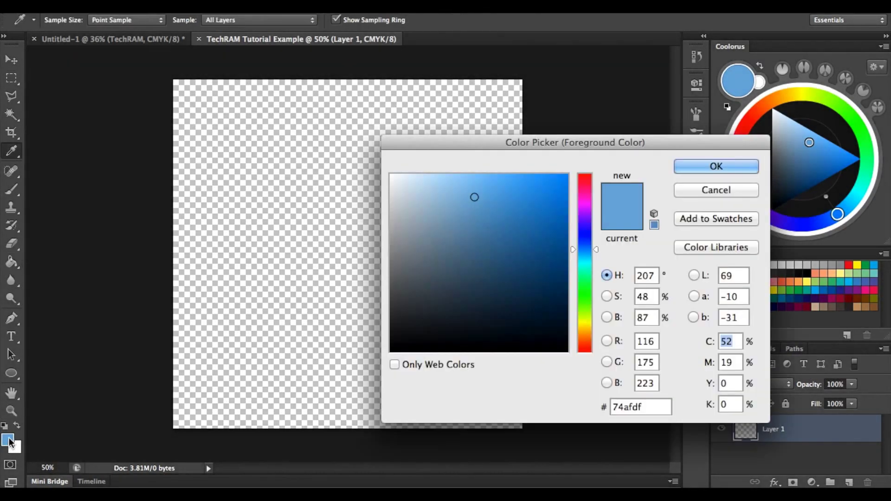
{"action": "left_click", "coordinate": [688, 166]}
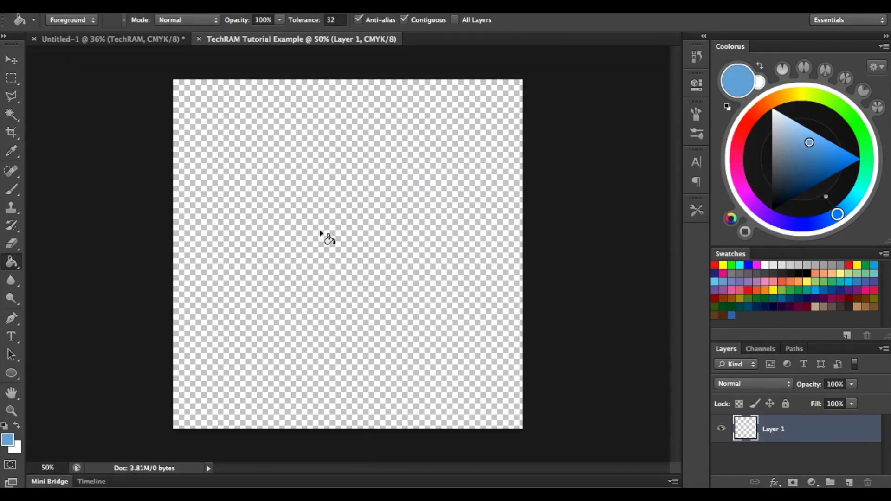
{"action": "left_click", "coordinate": [328, 237]}
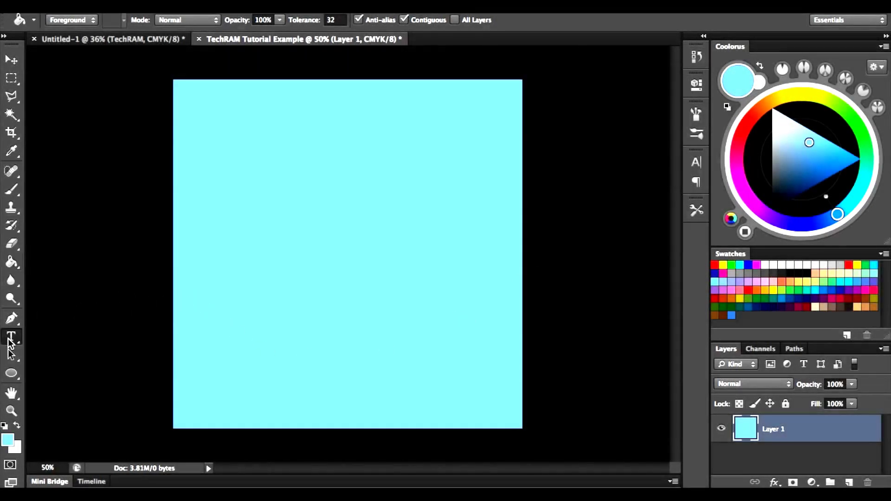
Start a horizontal text line near the left edge of the blue canvas, slightly below mid-height.
{"action": "left_click", "coordinate": [11, 337]}
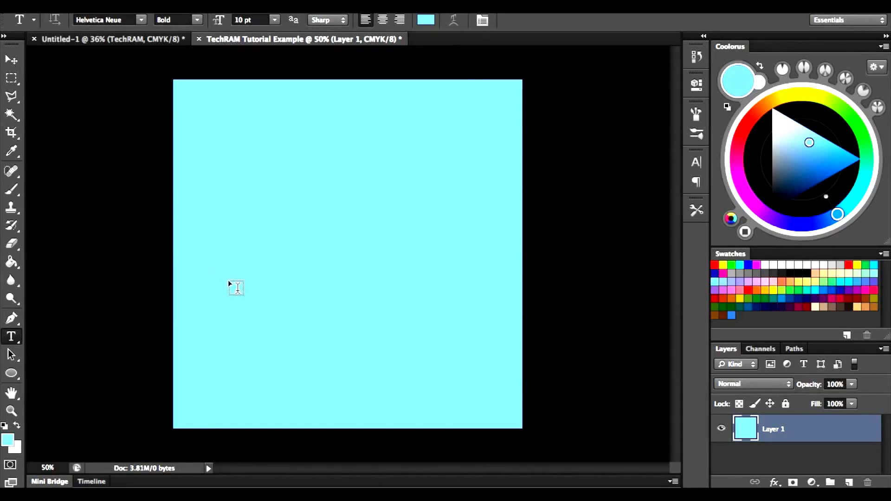
{"action": "left_click", "coordinate": [227, 280]}
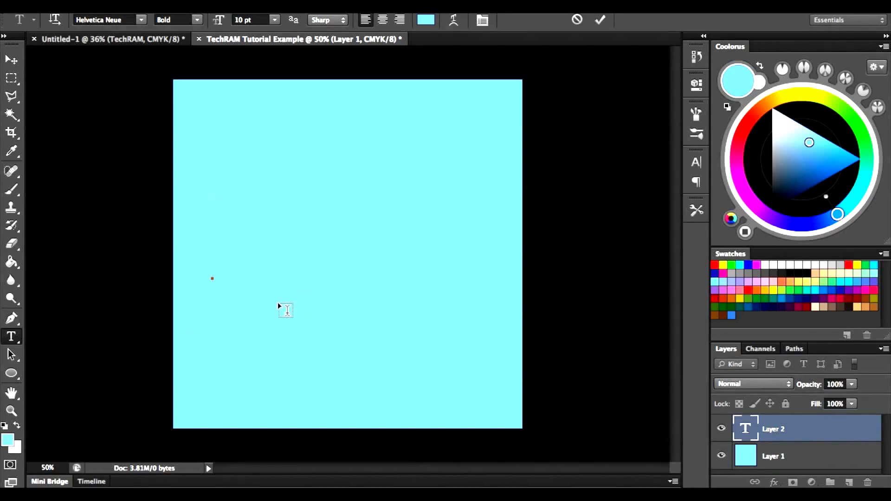
{"action": "type", "text": "Te"}
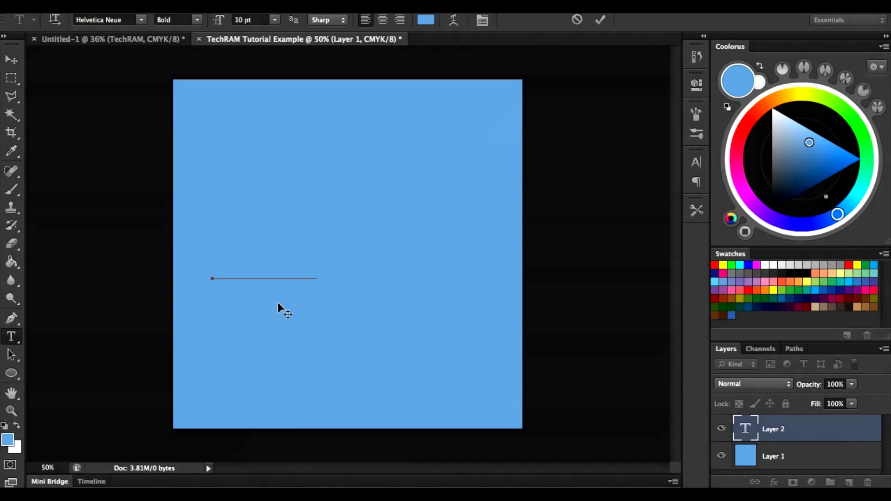
{"action": "key", "text": "BackSpace"}
{"action": "key", "text": "BackSpace"}
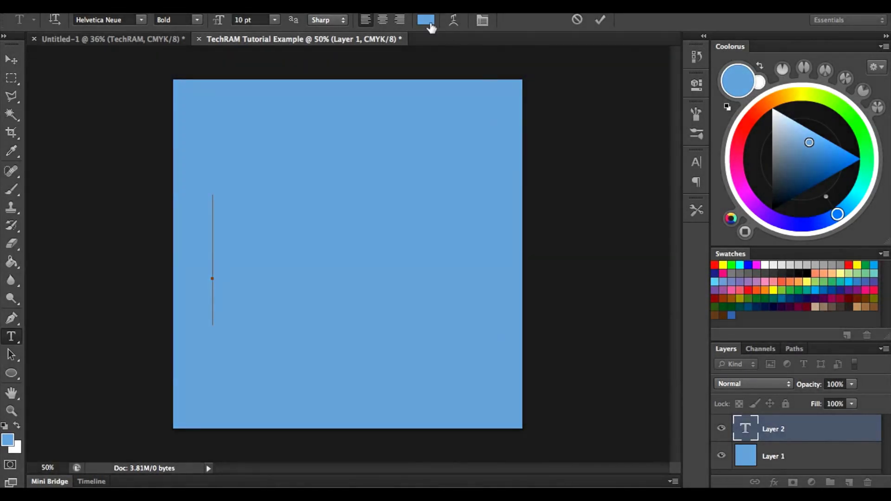
Set the text colour to white and enter TechRAM as the text.
{"action": "left_click", "coordinate": [426, 20]}
{"action": "left_click_drag", "start_coordinate": [395, 178], "coordinate": [371, 157]}
{"action": "left_click", "coordinate": [747, 167]}
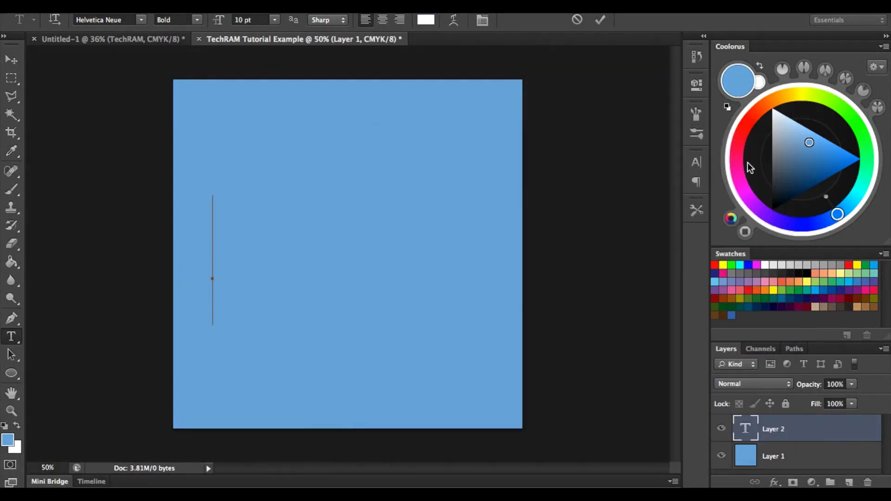
{"action": "type", "text": "T"}
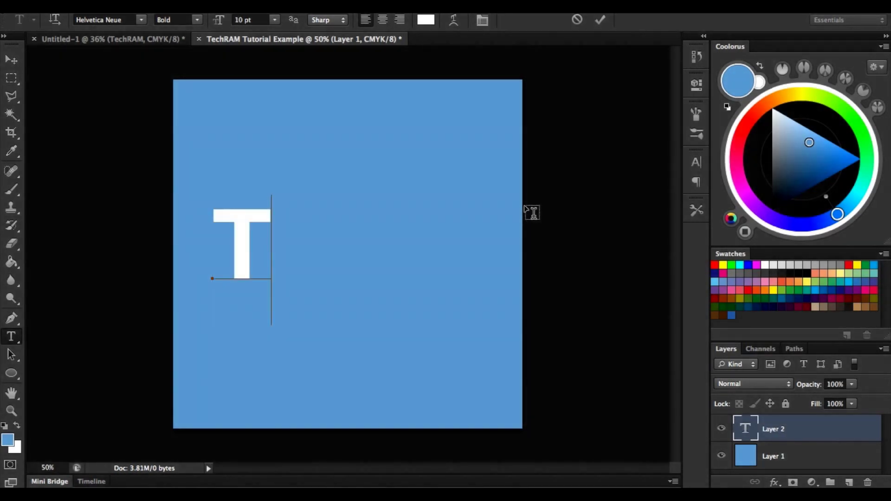
{"action": "type", "text": "echRA"}
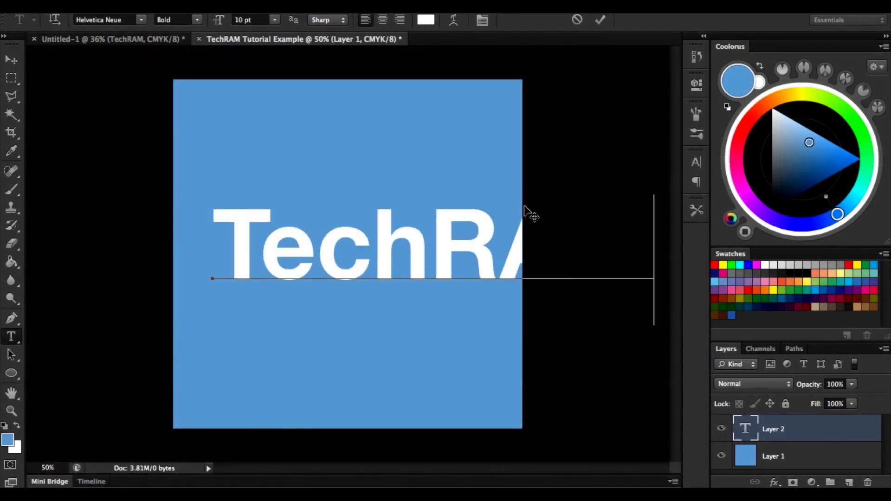
{"action": "key", "text": "BackSpace"}
{"action": "key", "text": "BackSpace"}
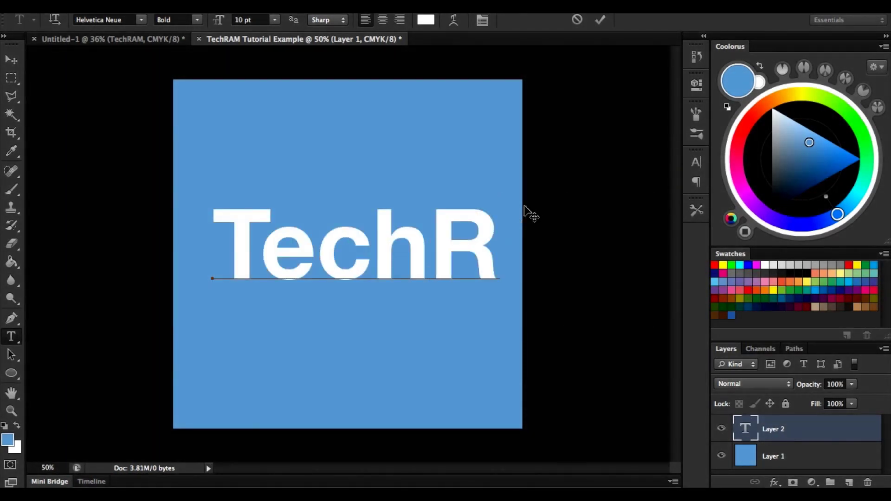
{"action": "type", "text": "AM"}
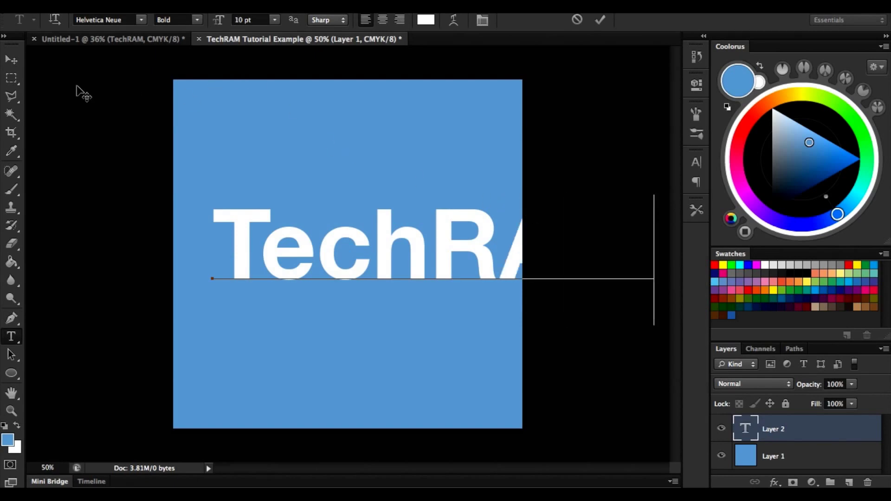
Scale the TechRAM text down proportionally to about 78.6% with a free transform.
{"action": "left_click", "coordinate": [11, 59]}
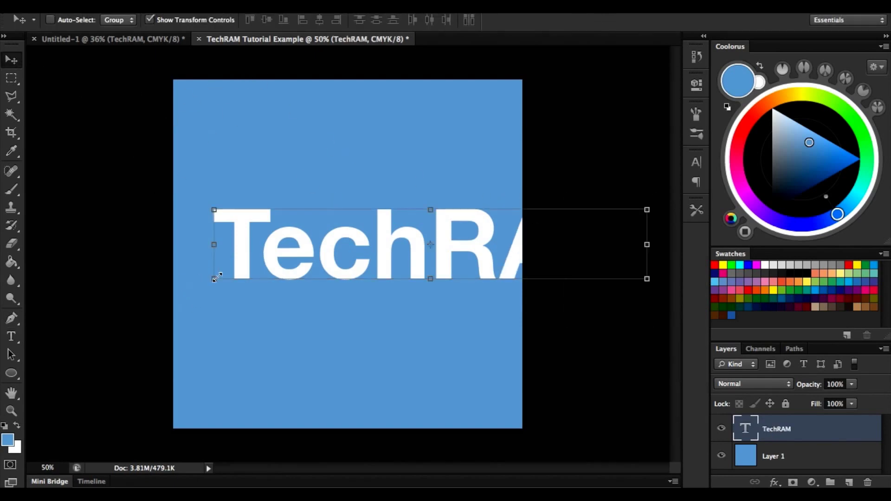
{"action": "left_click_drag", "start_coordinate": [216, 278], "coordinate": [331, 274]}
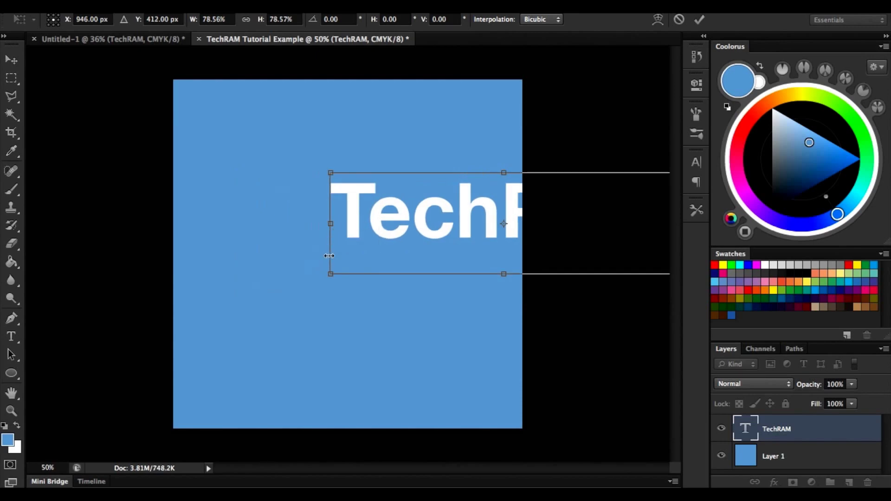
{"action": "key", "text": "Return"}
Select the whole canvas, centre the TechRAM text on it vertically and horizontally, and clear the selection.
{"action": "left_click", "coordinate": [278, 0]}
{"action": "left_click", "coordinate": [283, 0]}
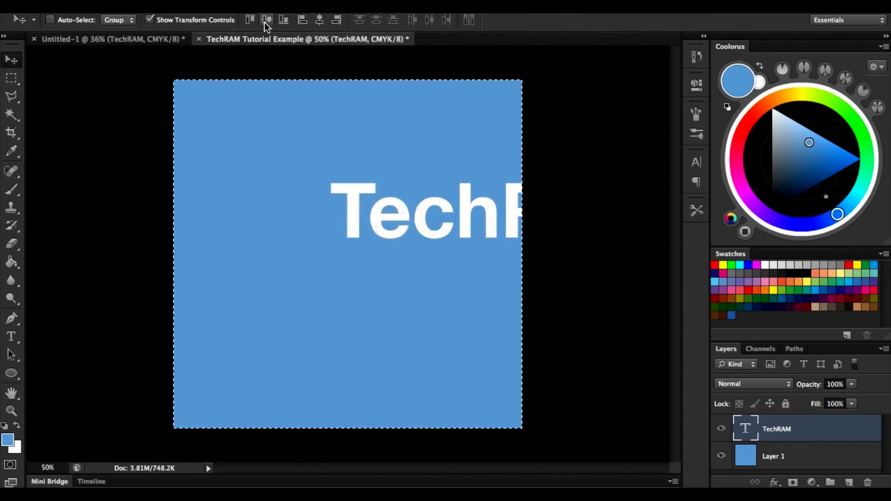
{"action": "left_click", "coordinate": [266, 19]}
{"action": "left_click", "coordinate": [319, 20]}
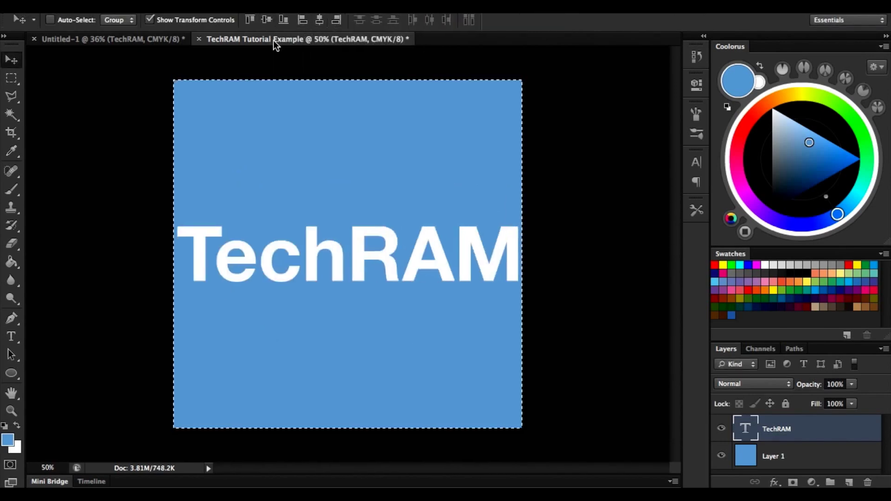
{"action": "left_click", "coordinate": [11, 78]}
{"action": "key", "text": "ctrl+d"}
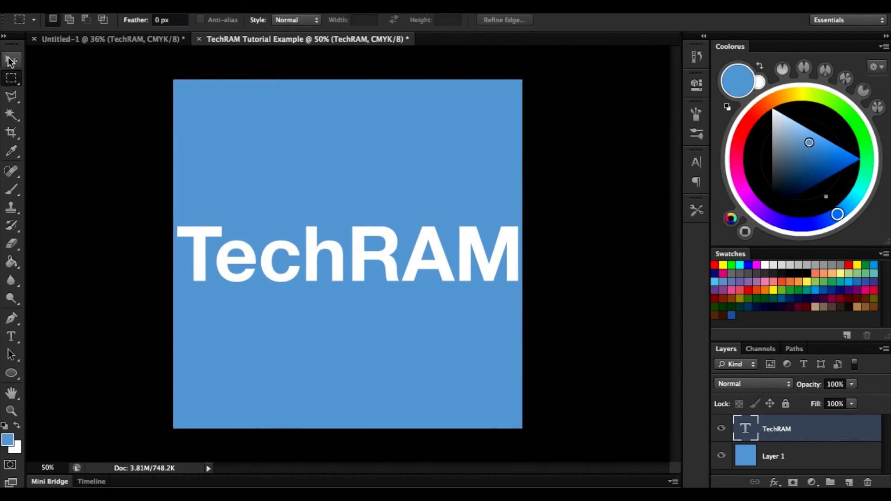
Shrink the TechRAM text slightly further so it leaves a margin within the canvas width.
{"action": "left_click", "coordinate": [12, 61]}
{"action": "key", "text": "ctrl+t"}
{"action": "left_click_drag", "start_coordinate": [173, 278], "coordinate": [209, 309]}
{"action": "key", "text": "Return"}
Select the whole canvas, centre the resized TechRAM text on it again, and remove the selection.
{"action": "left_click", "coordinate": [292, 2]}
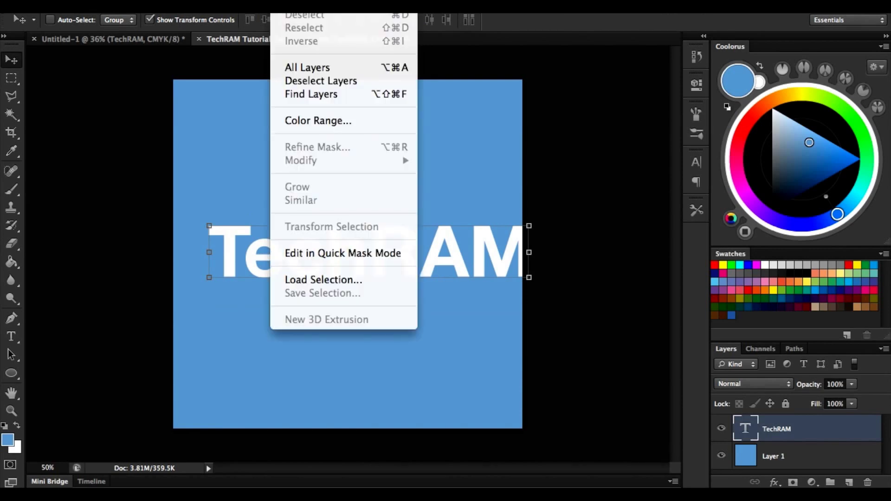
{"action": "left_click", "coordinate": [287, 4]}
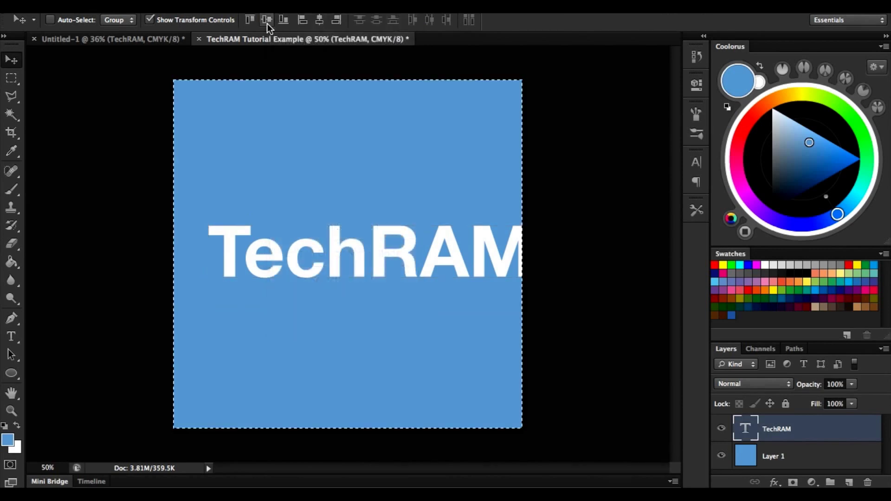
{"action": "left_click", "coordinate": [319, 19]}
{"action": "left_click", "coordinate": [11, 78]}
{"action": "left_click", "coordinate": [139, 124]}
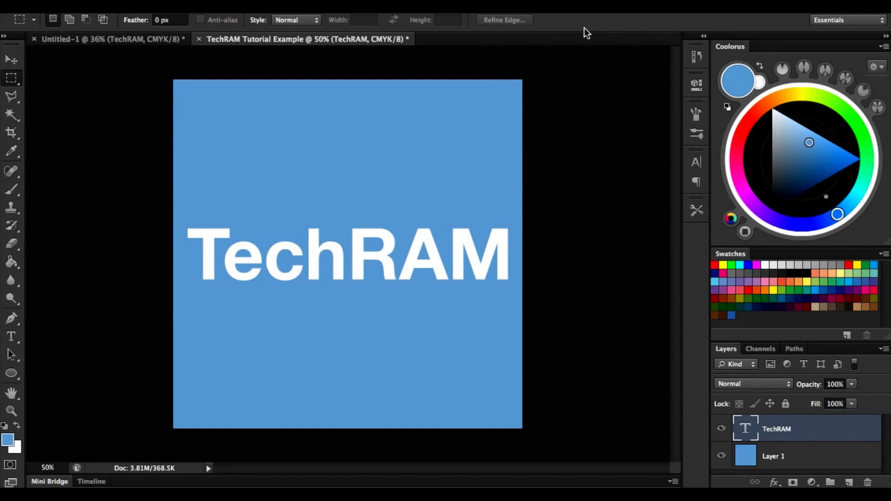
Add a Bevel & Emboss effect to the TechRAM text layer with a depth of 200%.
{"action": "right_click", "coordinate": [779, 426]}
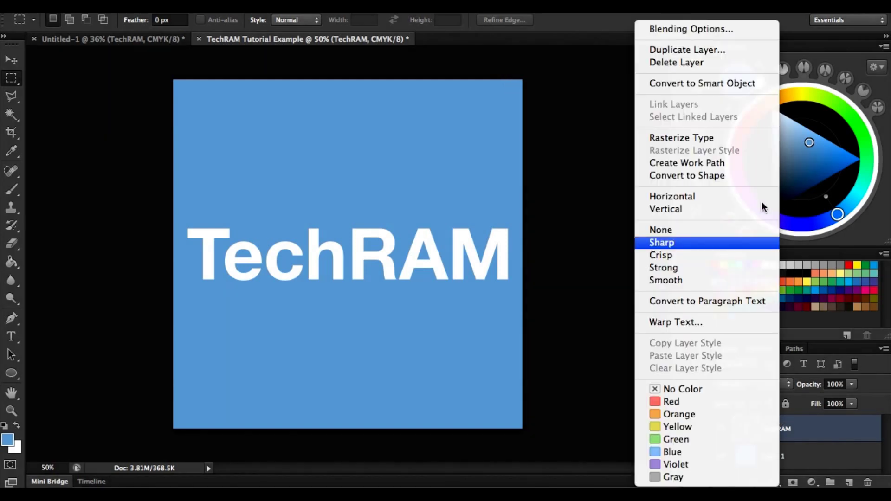
{"action": "left_click", "coordinate": [700, 27]}
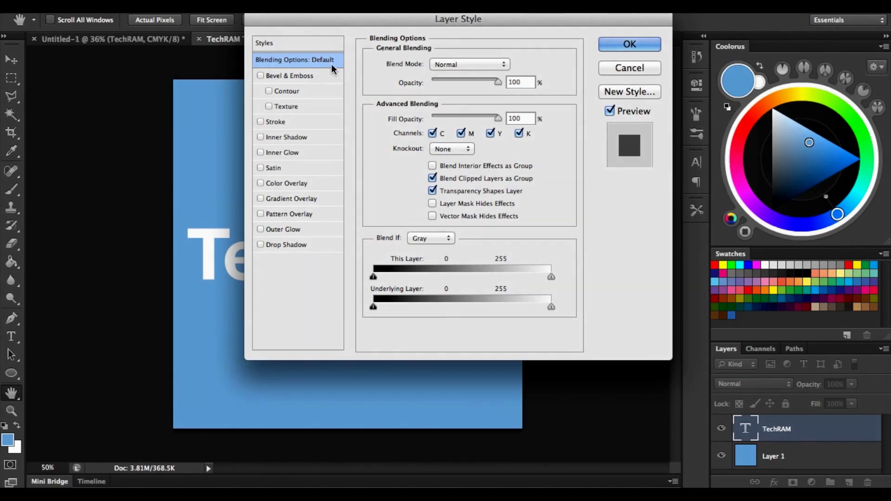
{"action": "left_click", "coordinate": [304, 77]}
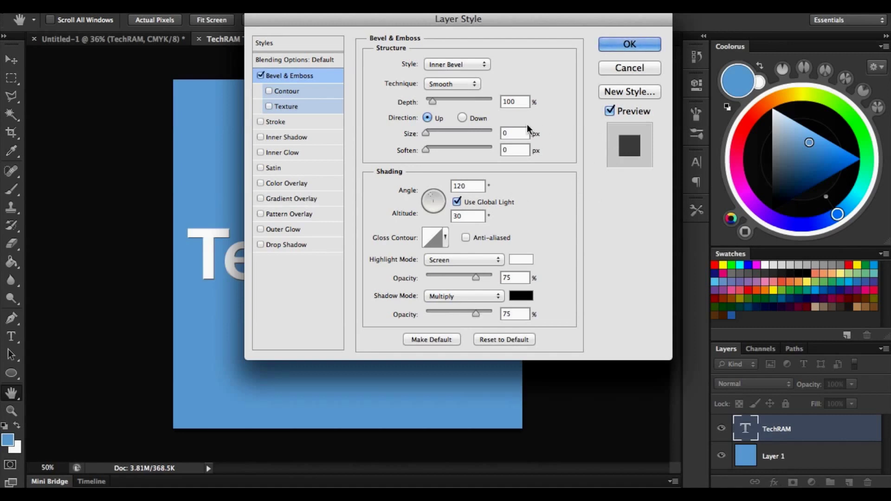
{"action": "mouse_move", "coordinate": [434, 99]}
{"action": "left_mouse_down"}
{"action": "mouse_move", "coordinate": [446, 99]}
{"action": "mouse_move", "coordinate": [439, 99]}
{"action": "left_mouse_up"}
{"action": "left_click_drag", "start_coordinate": [433, 32], "coordinate": [660, 44]}
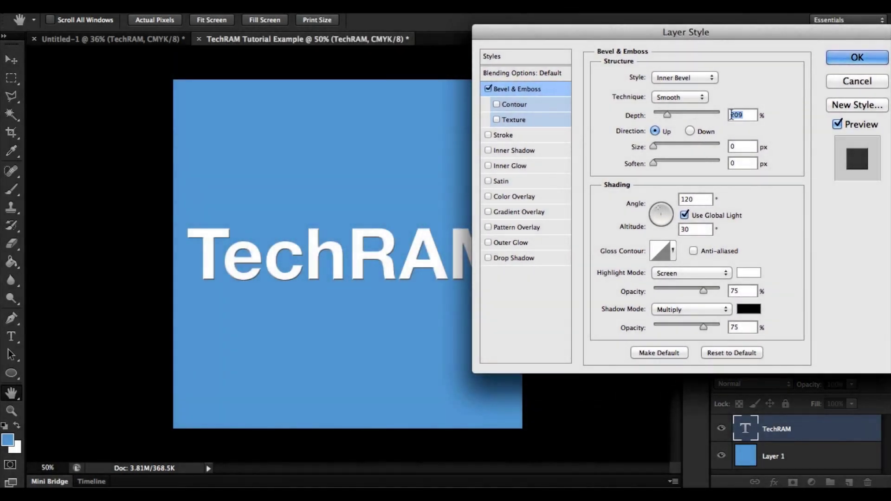
{"action": "type", "text": "100"}
{"action": "key", "text": "Return"}
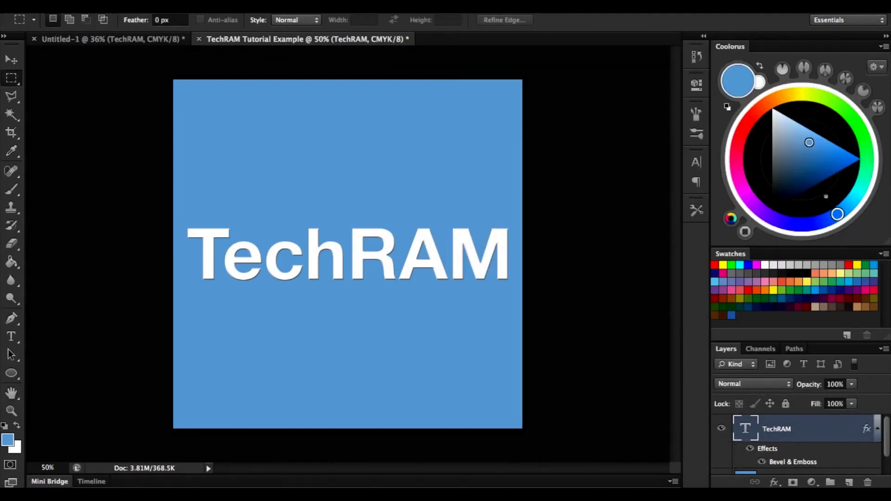
Reopen the text layer's Bevel & Emboss settings and set the size to 8 px and soften to 15 px.
{"action": "right_click", "coordinate": [789, 460]}
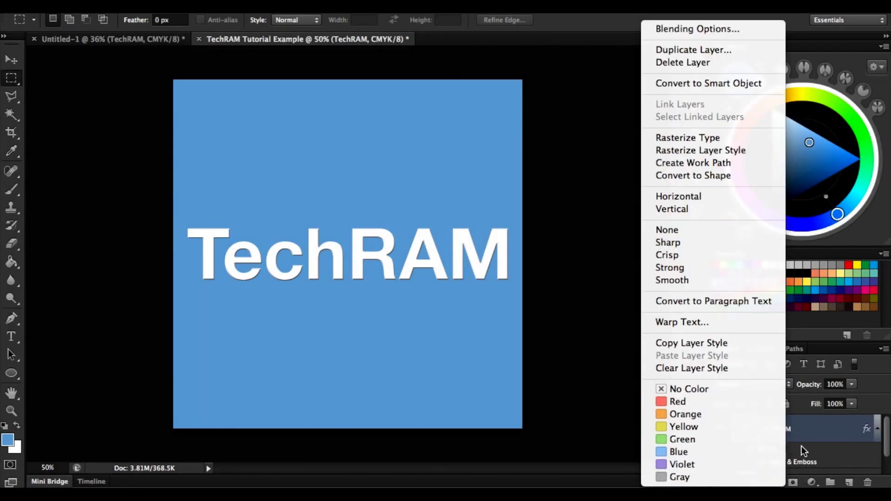
{"action": "left_click", "coordinate": [808, 463]}
{"action": "double_click", "coordinate": [810, 461]}
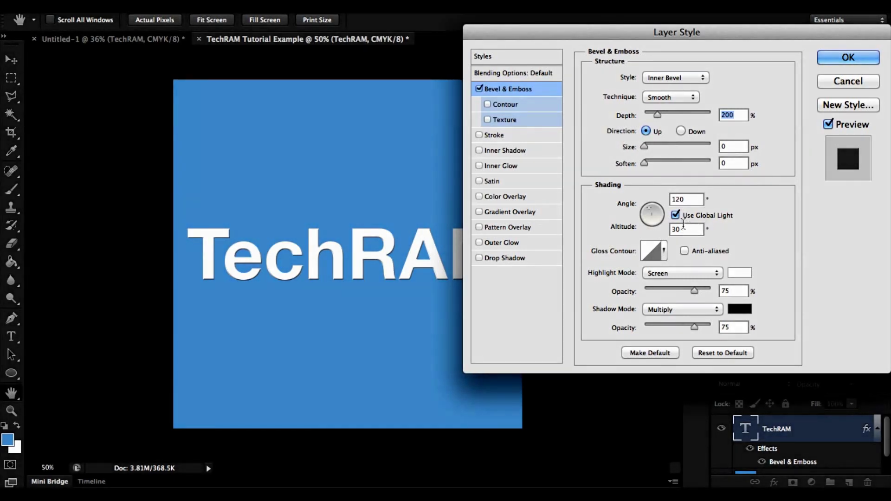
{"action": "left_click", "coordinate": [651, 145]}
{"action": "left_click_drag", "start_coordinate": [650, 144], "coordinate": [705, 161]}
{"action": "left_click", "coordinate": [653, 161]}
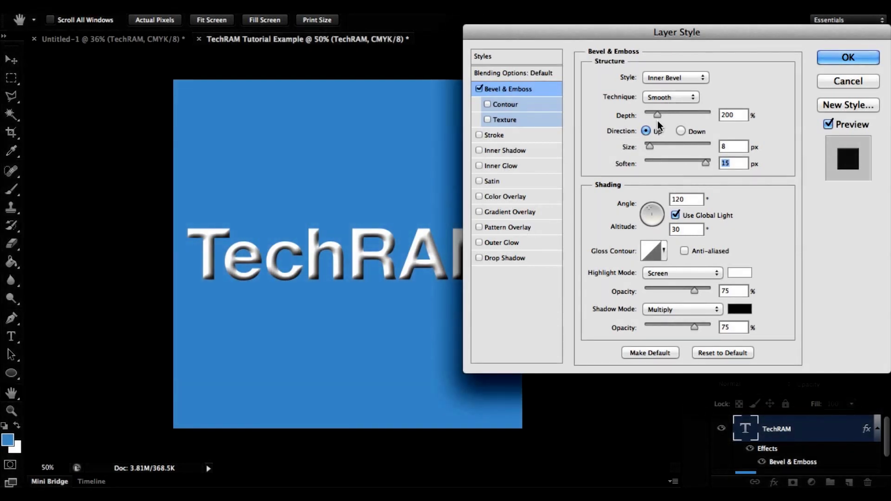
Set the bevel depth to 230% and its light to a 138° angle and 21° altitude, and apply the style.
{"action": "left_click_drag", "start_coordinate": [656, 112], "coordinate": [659, 112]}
{"action": "mouse_move", "coordinate": [657, 226]}
{"action": "left_mouse_down"}
{"action": "mouse_move", "coordinate": [648, 204]}
{"action": "mouse_move", "coordinate": [647, 214]}
{"action": "left_mouse_up"}
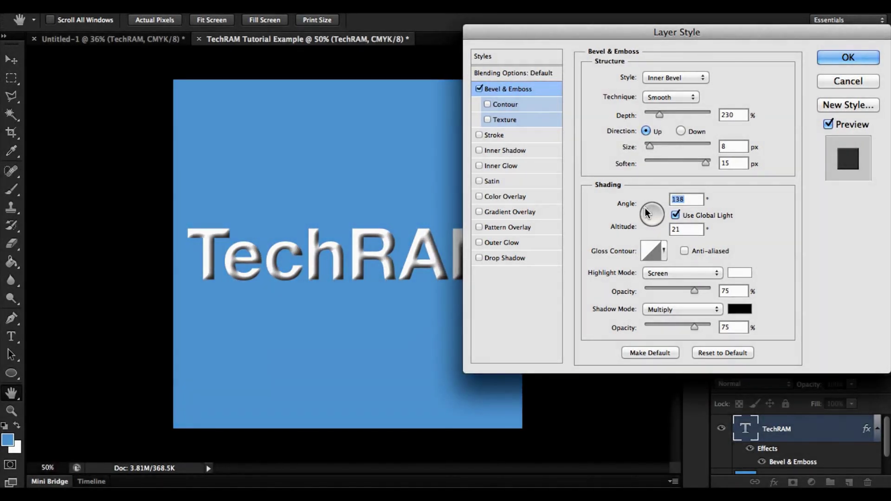
{"action": "left_click", "coordinate": [829, 61]}
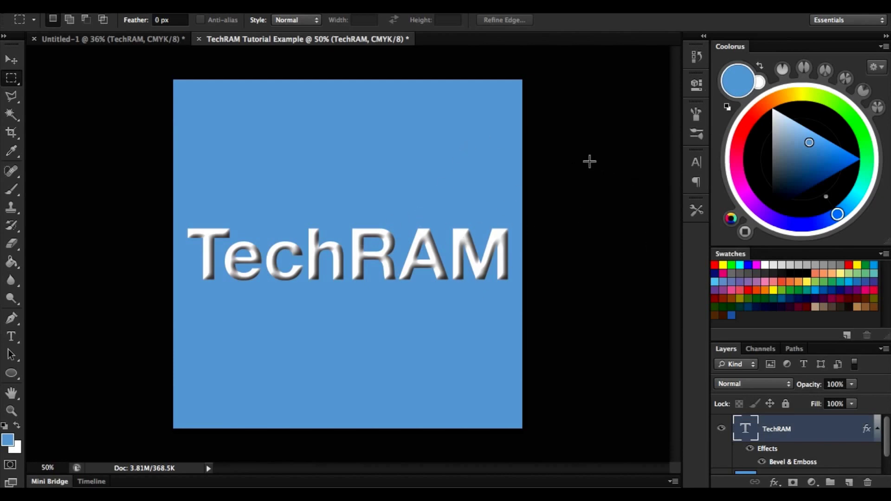
Edit the Bevel & Emboss effect again, setting the highlight opacity to 19% and the shadow opacity to 48%.
{"action": "double_click", "coordinate": [787, 462]}
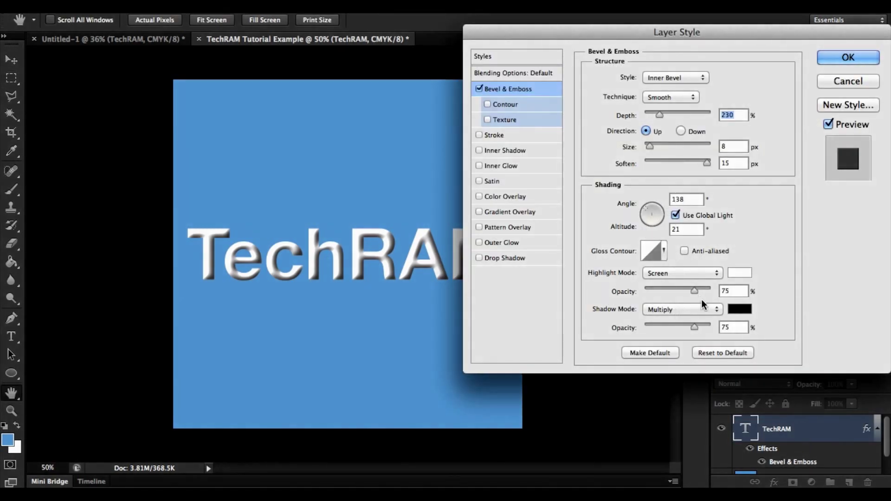
{"action": "left_click_drag", "start_coordinate": [694, 291], "coordinate": [656, 290]}
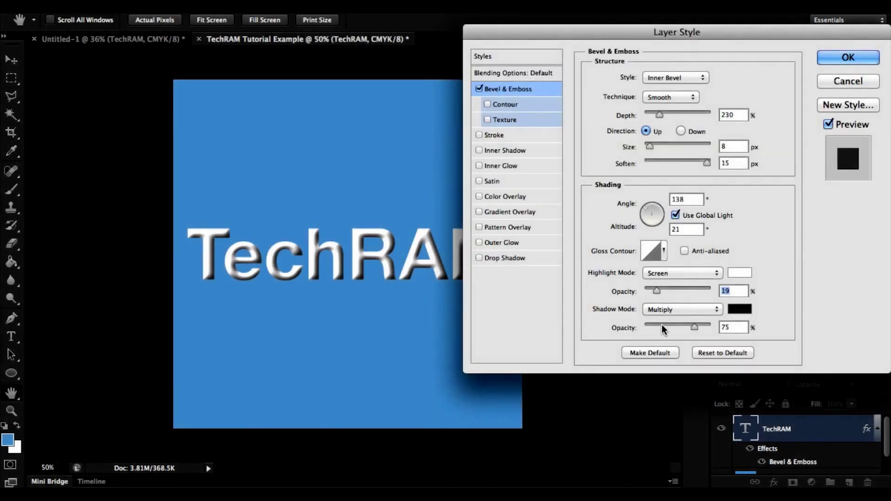
{"action": "mouse_move", "coordinate": [661, 324]}
{"action": "left_mouse_down"}
{"action": "mouse_move", "coordinate": [653, 327]}
{"action": "mouse_move", "coordinate": [675, 328]}
{"action": "left_mouse_up"}
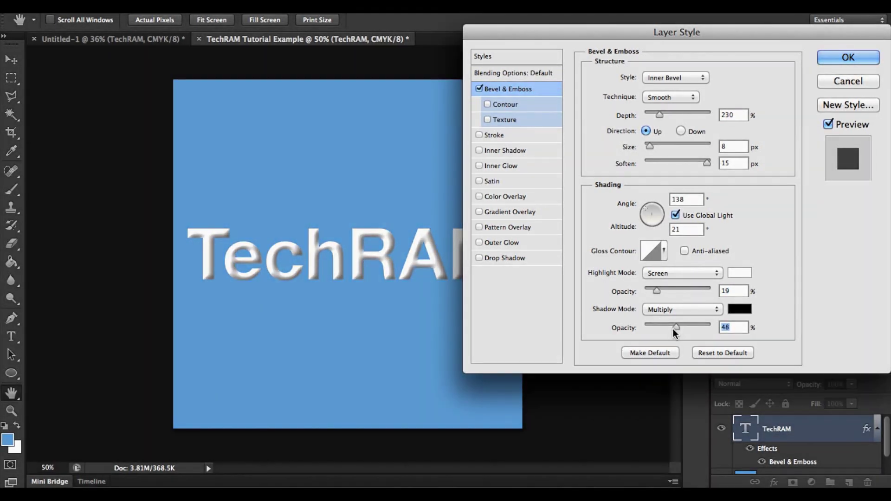
Add a Stroke effect to the TechRAM text with a size of 6 px and an opacity of 22%.
{"action": "left_click", "coordinate": [500, 134]}
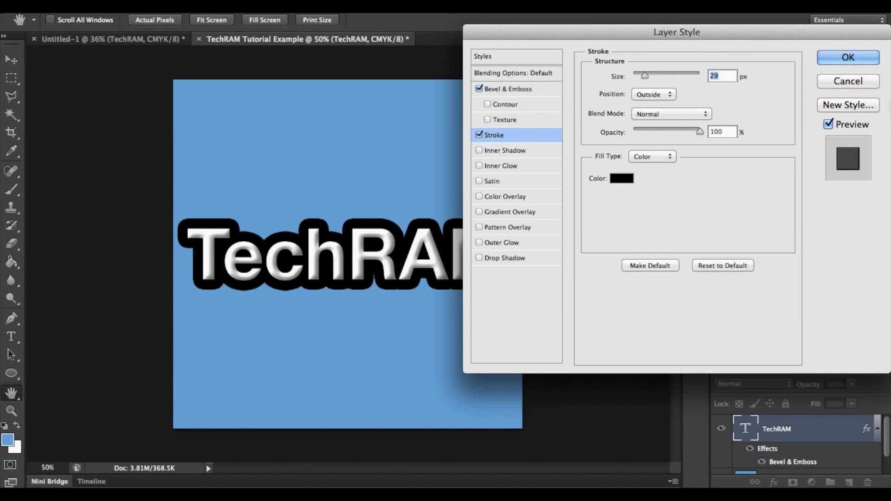
{"action": "left_click", "coordinate": [638, 75]}
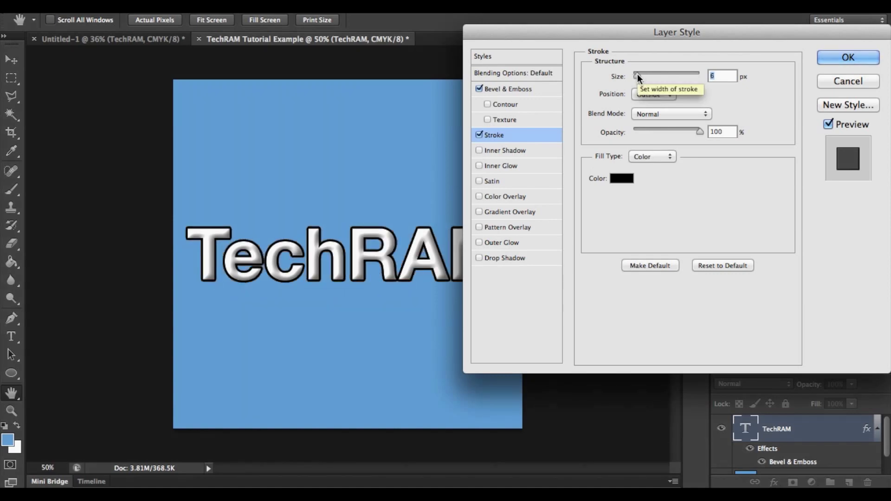
{"action": "left_click_drag", "start_coordinate": [637, 74], "coordinate": [638, 74]}
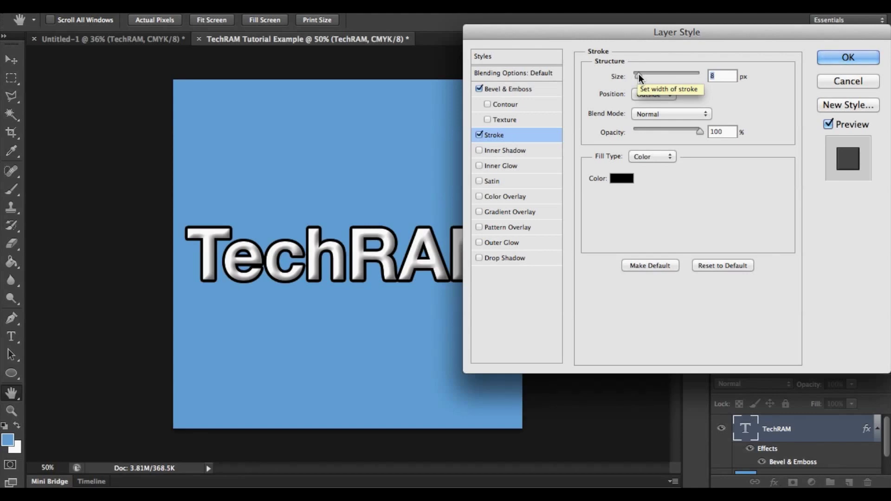
{"action": "left_click_drag", "start_coordinate": [638, 73], "coordinate": [636, 74]}
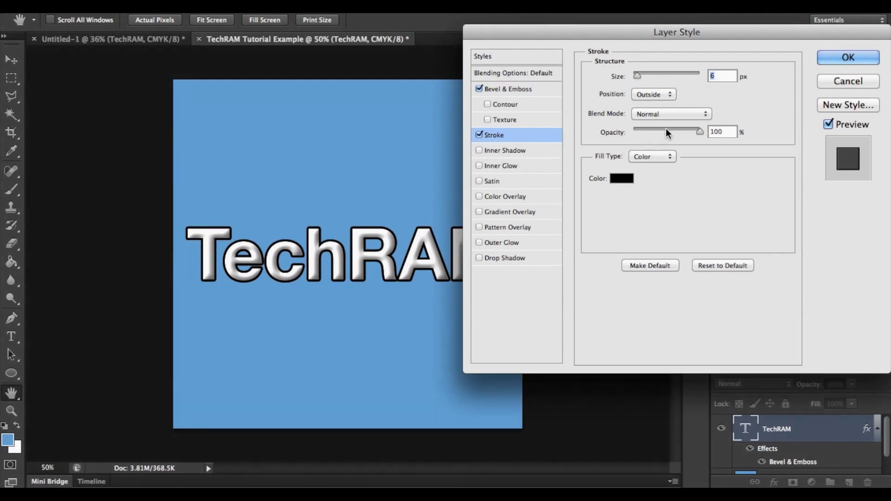
{"action": "left_click_drag", "start_coordinate": [665, 128], "coordinate": [648, 129]}
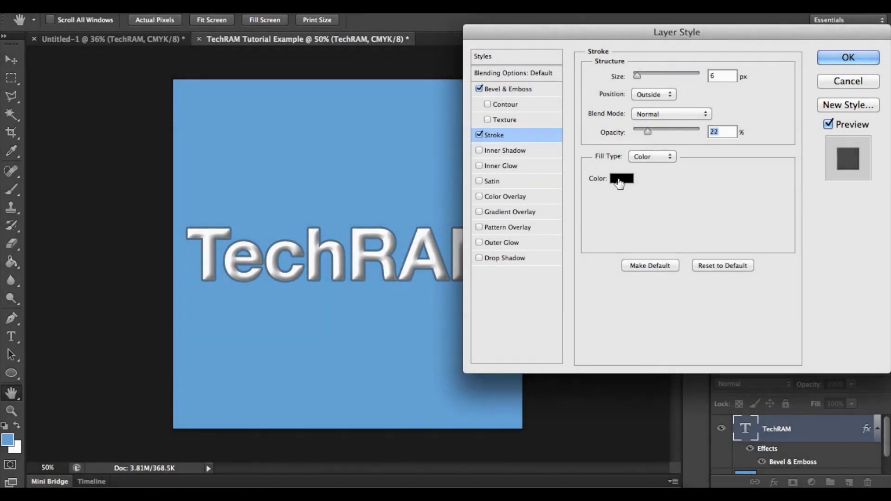
Change the stroke color to a darker shade of the background blue, #5b86aa.
{"action": "left_click", "coordinate": [619, 180]}
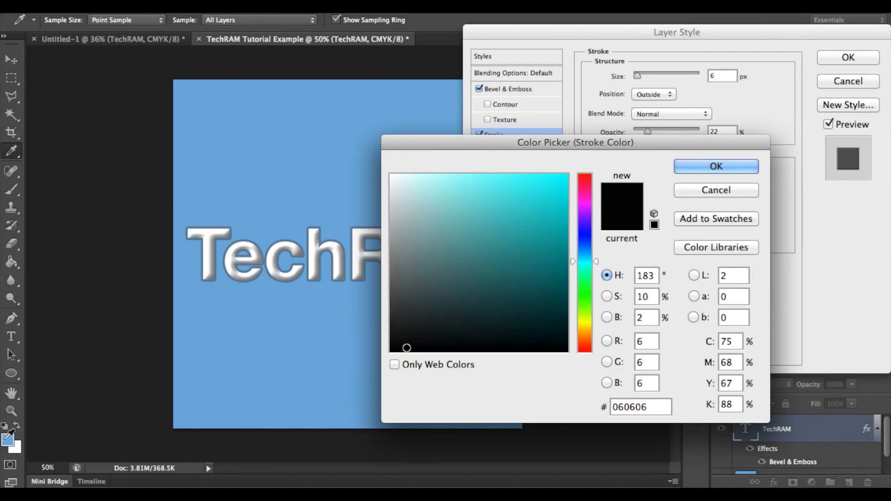
{"action": "left_click", "coordinate": [6, 439]}
{"action": "left_click", "coordinate": [474, 213]}
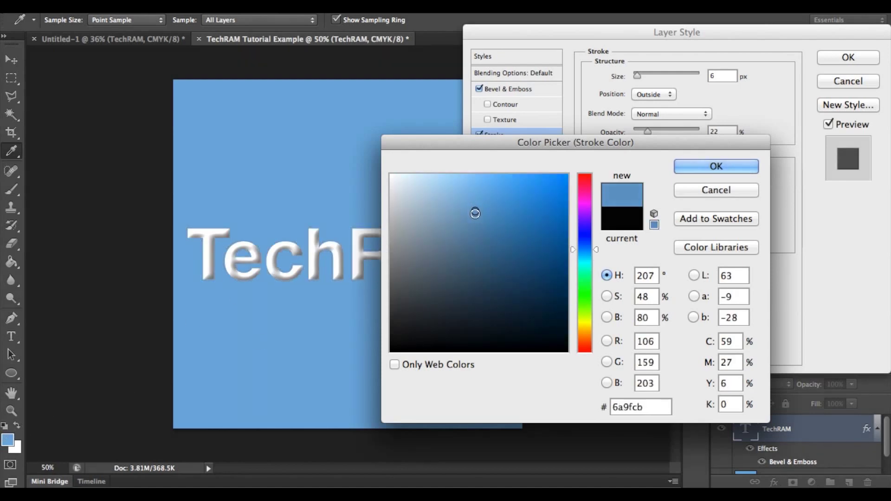
{"action": "left_click_drag", "start_coordinate": [475, 213], "coordinate": [473, 224]}
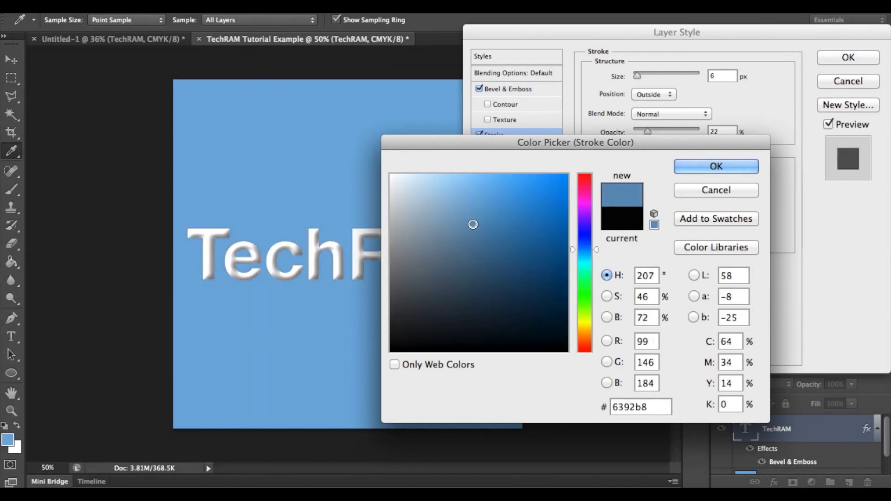
{"action": "left_click", "coordinate": [472, 234]}
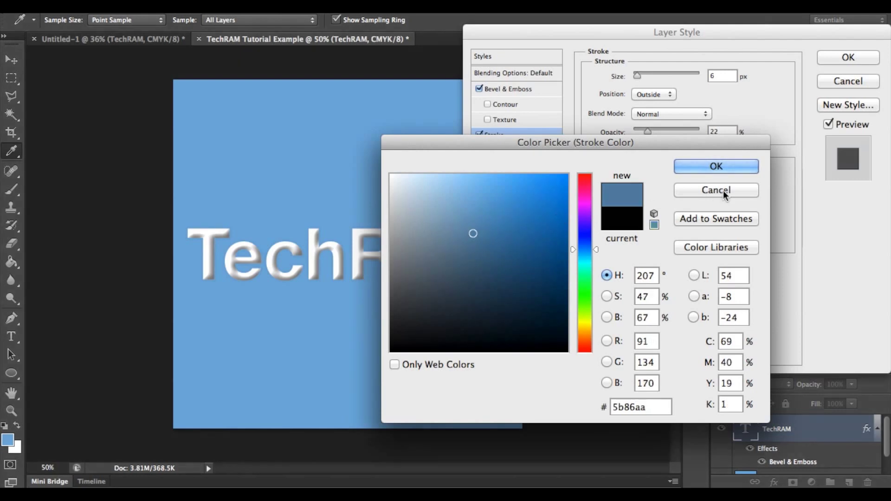
{"action": "left_click", "coordinate": [725, 163]}
Set the stroke size to 10 px, apply the layer style and inspect the letter edges up close.
{"action": "mouse_move", "coordinate": [637, 75]}
{"action": "left_mouse_down"}
{"action": "mouse_move", "coordinate": [650, 74]}
{"action": "mouse_move", "coordinate": [639, 74]}
{"action": "left_mouse_up"}
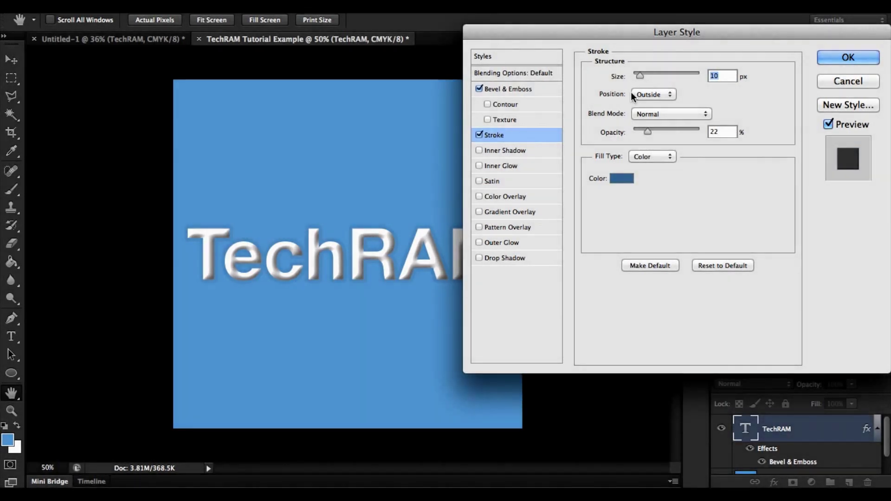
{"action": "left_click", "coordinate": [853, 56]}
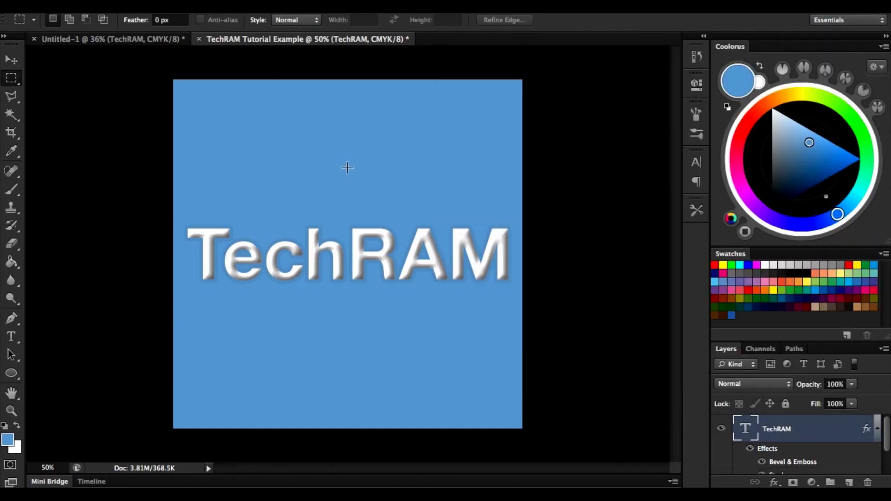
{"action": "scroll", "coordinate": [347, 168], "scroll_direction": "up", "scroll_amount": 5}
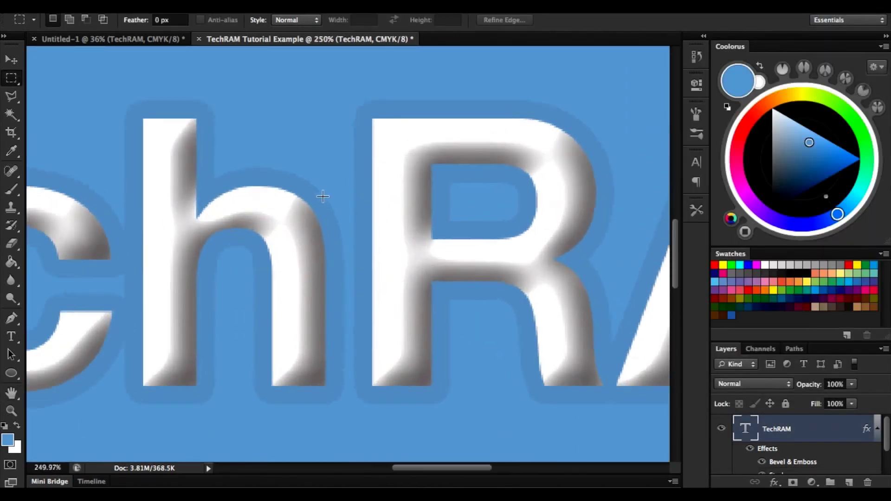
{"action": "scroll", "coordinate": [323, 197], "scroll_direction": "up", "scroll_amount": 3}
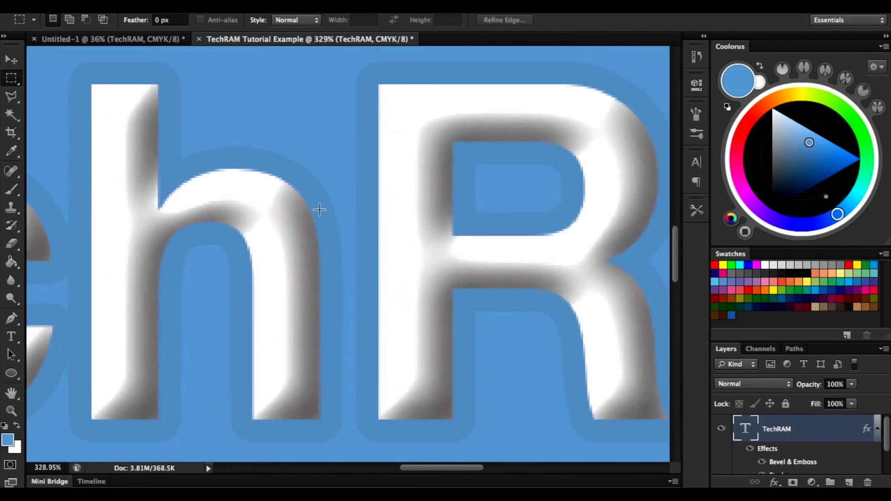
{"action": "scroll", "coordinate": [319, 210], "scroll_direction": "down", "scroll_amount": 6}
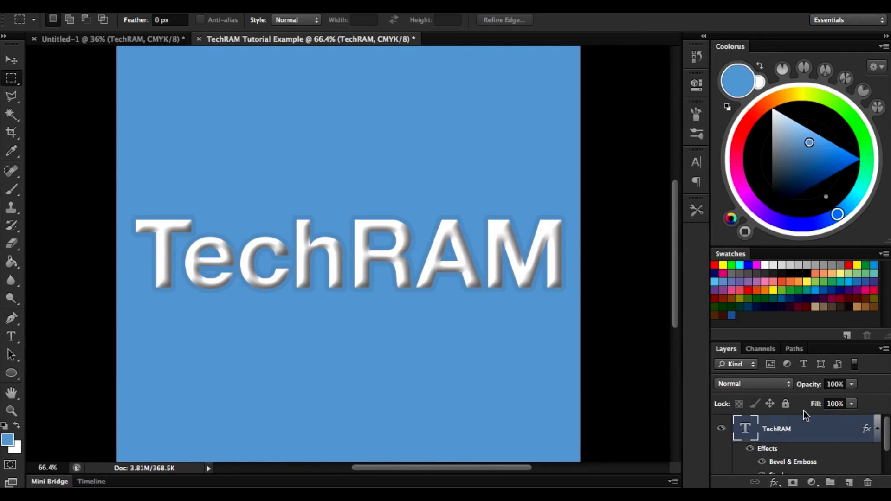
Reopen the text layer's style settings and apply a Color Overlay in the background's blue, #74afdf, at 19% opacity.
{"action": "double_click", "coordinate": [789, 448]}
{"action": "left_click", "coordinate": [503, 151]}
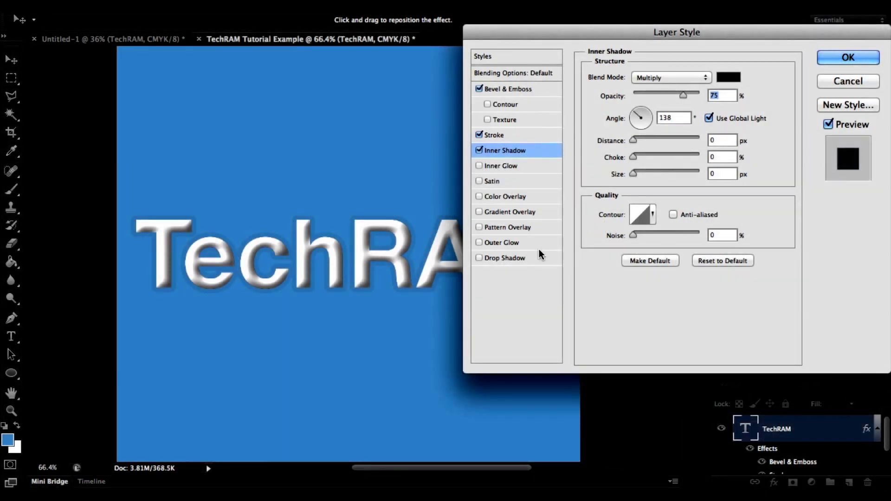
{"action": "left_click", "coordinate": [480, 149]}
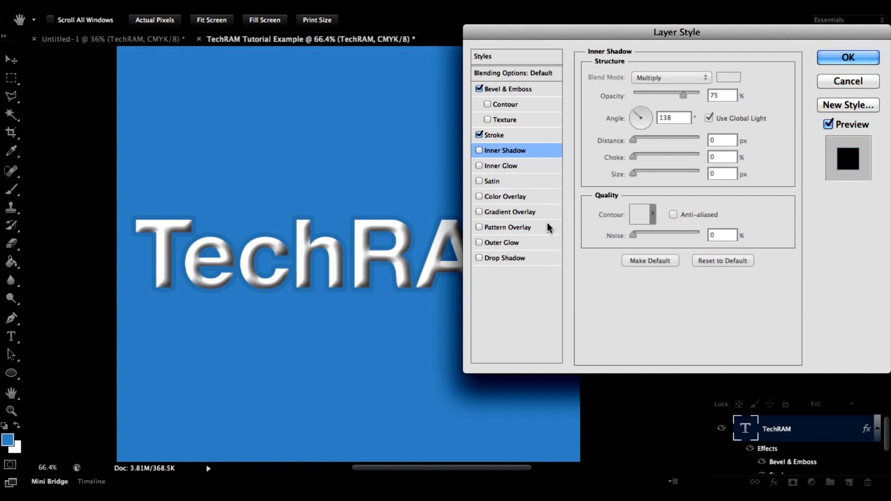
{"action": "left_click", "coordinate": [504, 196]}
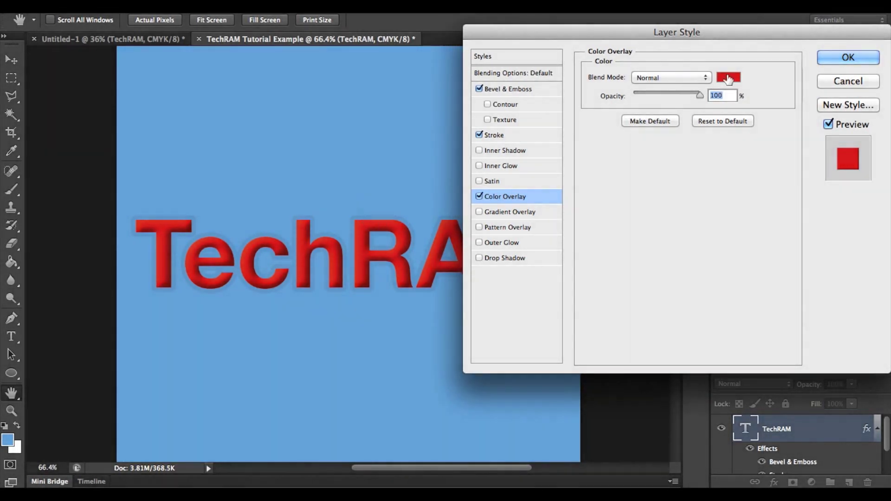
{"action": "left_click", "coordinate": [727, 79]}
{"action": "left_click", "coordinate": [311, 170]}
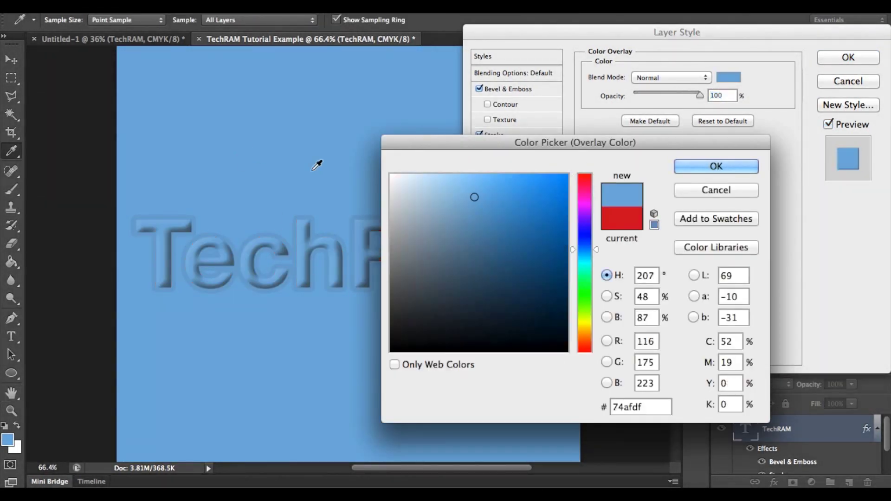
{"action": "left_click", "coordinate": [712, 170]}
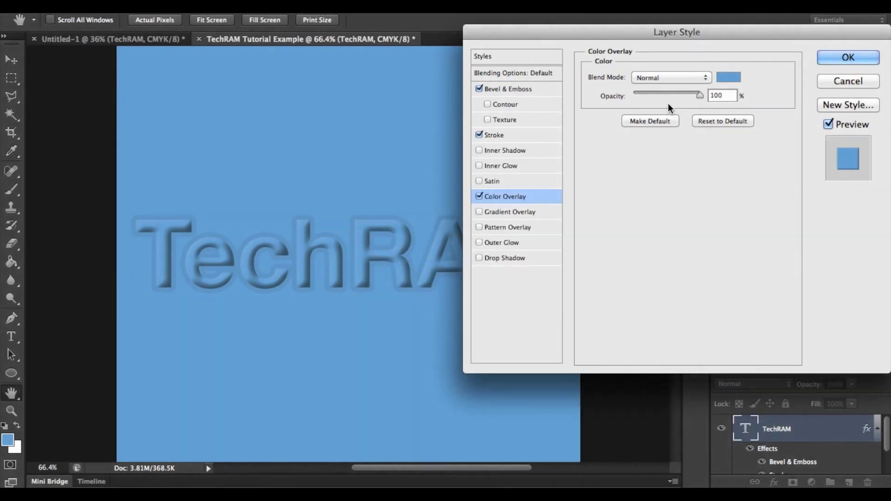
{"action": "left_click_drag", "start_coordinate": [653, 96], "coordinate": [642, 93]}
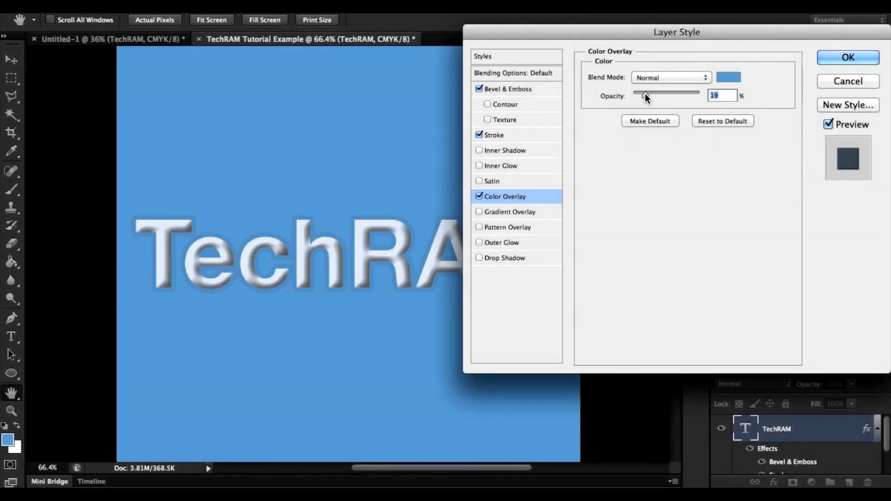
{"action": "left_click", "coordinate": [821, 57]}
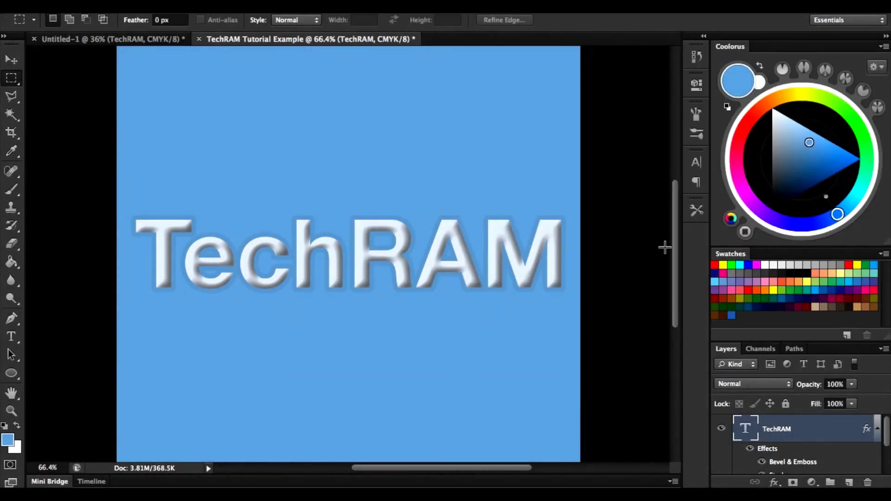
Add a Gradient Overlay to the TechRAM text layer and open its black-to-white gradient in the Gradient Editor.
{"action": "double_click", "coordinate": [786, 452]}
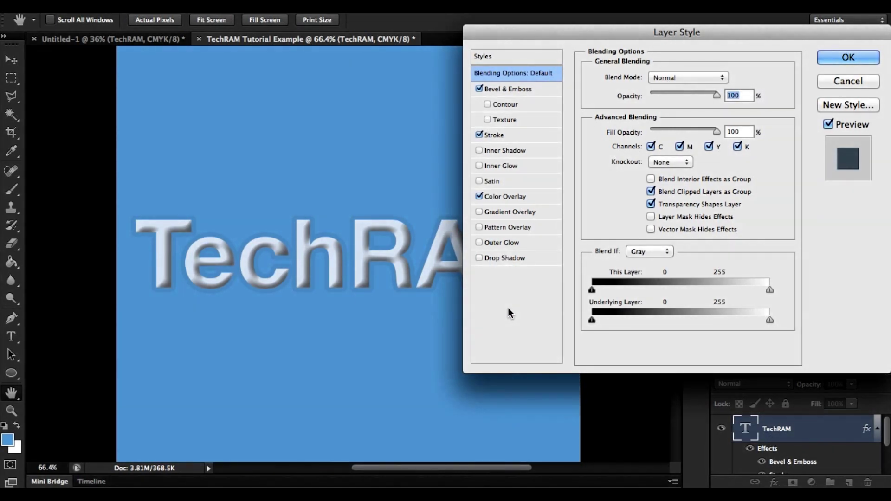
{"action": "left_click", "coordinate": [503, 212]}
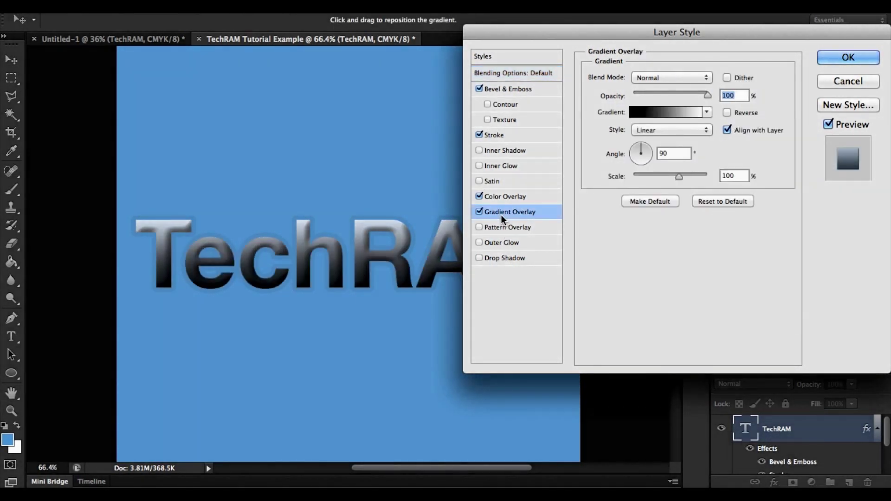
{"action": "left_click", "coordinate": [651, 112]}
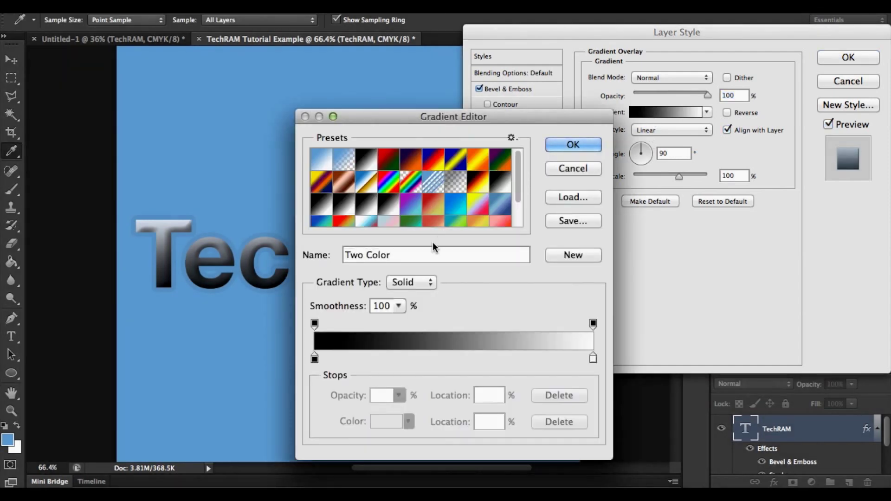
{"action": "scroll", "coordinate": [453, 217], "scroll_direction": "down", "scroll_amount": 2}
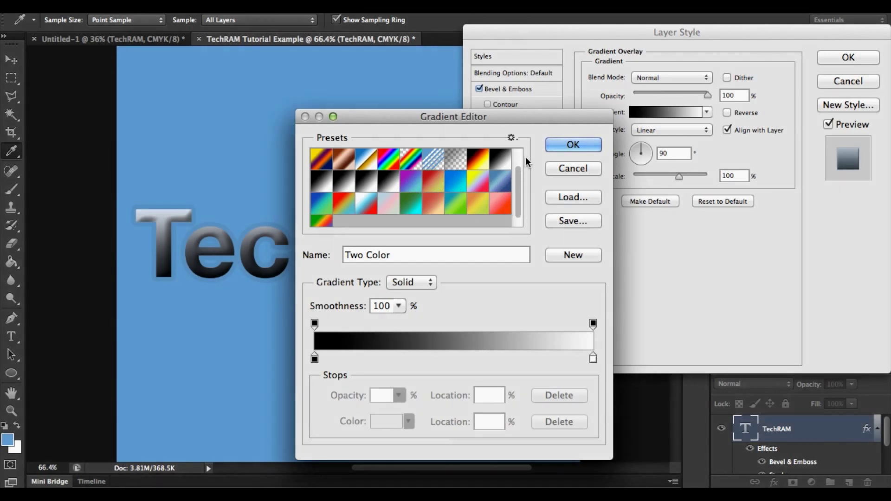
{"action": "left_click_drag", "start_coordinate": [497, 120], "coordinate": [462, 31]}
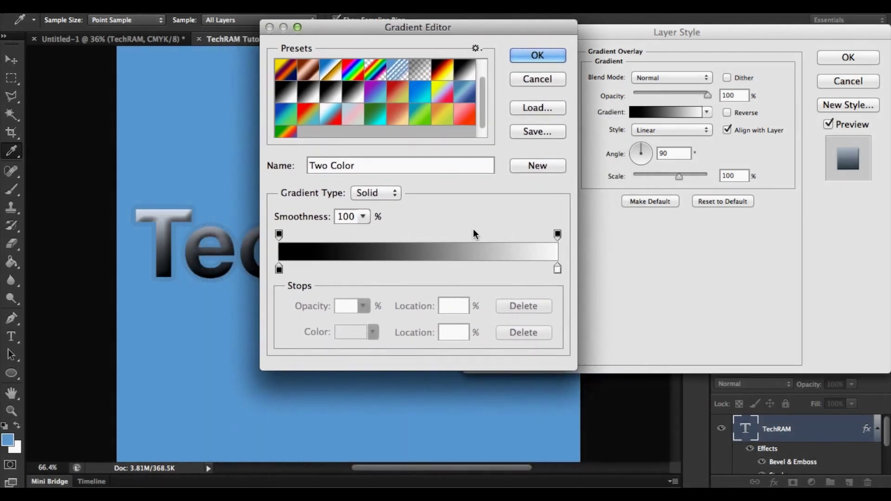
Add an opacity stop at the gradient's 20% location, shift its midpoint closer, and move the color midpoint to 5%.
{"action": "left_click", "coordinate": [278, 234]}
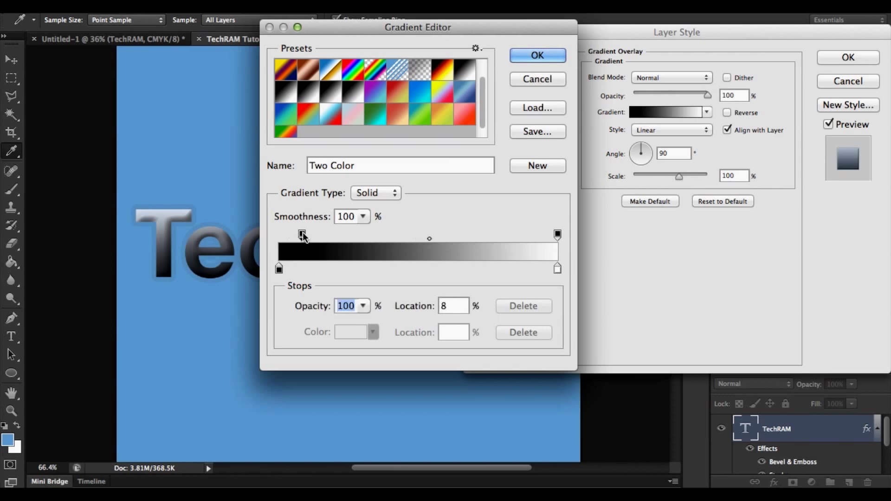
{"action": "left_click_drag", "start_coordinate": [410, 234], "coordinate": [334, 234]}
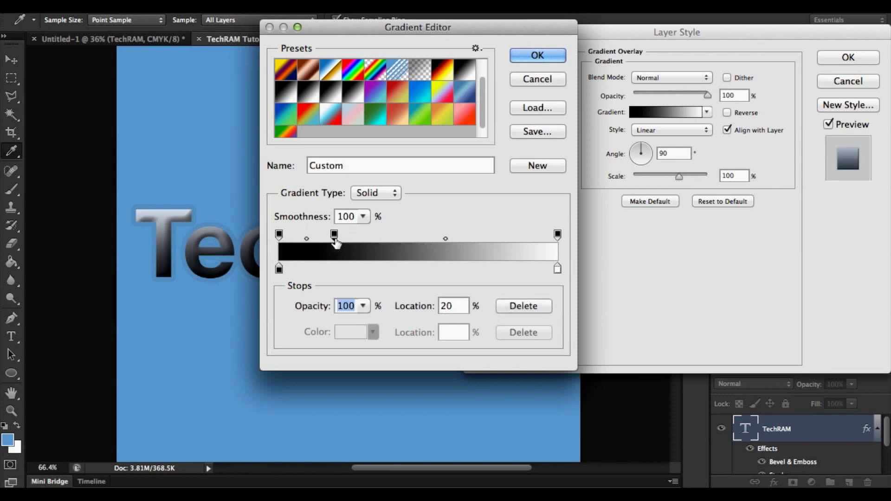
{"action": "left_click_drag", "start_coordinate": [445, 238], "coordinate": [353, 238]}
{"action": "left_click", "coordinate": [278, 269]}
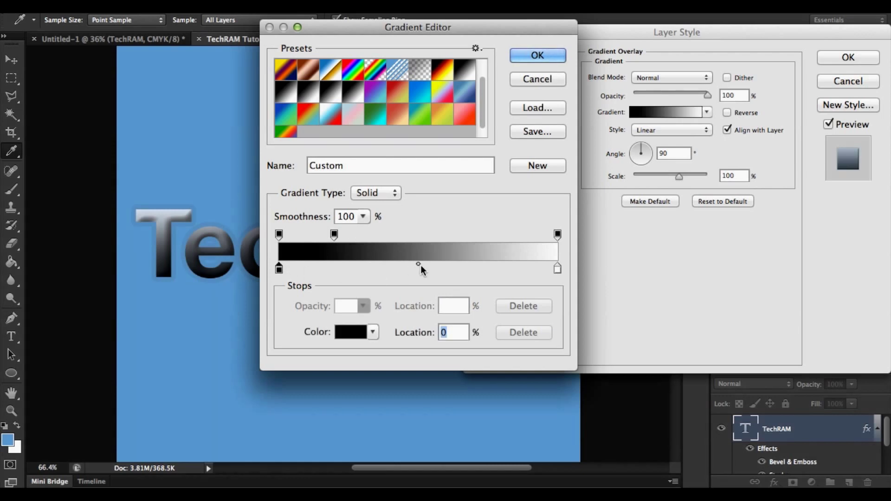
{"action": "left_click_drag", "start_coordinate": [417, 266], "coordinate": [293, 263]}
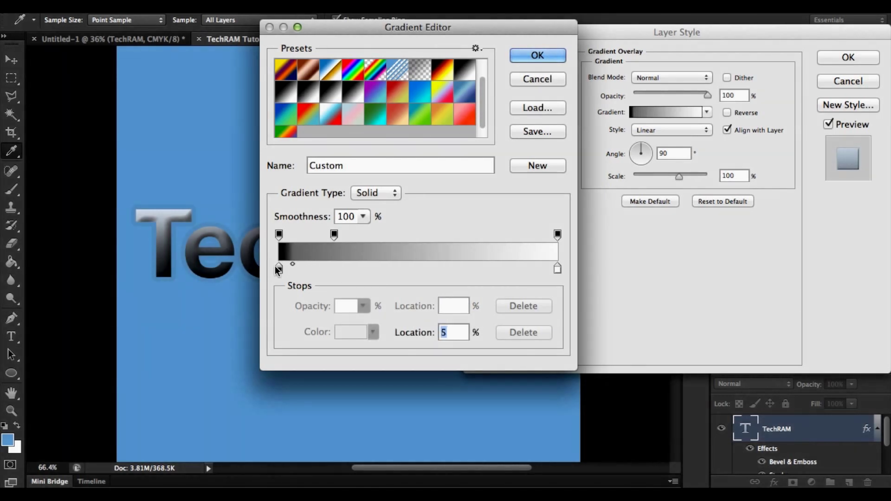
Move the first two opacity stops toward the gradient's middle and the black color stop to 33%, and set the overlay's opacity to 19%.
{"action": "left_click", "coordinate": [335, 236]}
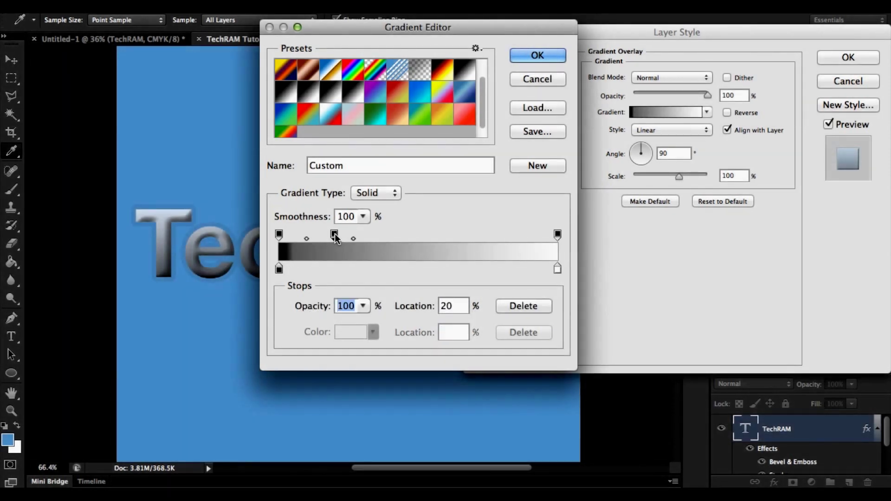
{"action": "left_click_drag", "start_coordinate": [335, 235], "coordinate": [433, 236]}
{"action": "left_click_drag", "start_coordinate": [279, 234], "coordinate": [381, 234]}
{"action": "left_click_drag", "start_coordinate": [280, 269], "coordinate": [371, 267]}
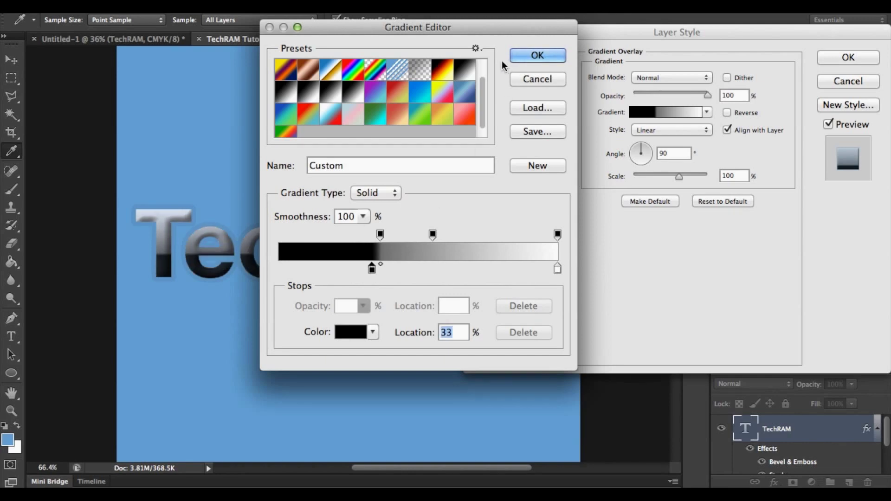
{"action": "left_click", "coordinate": [531, 54]}
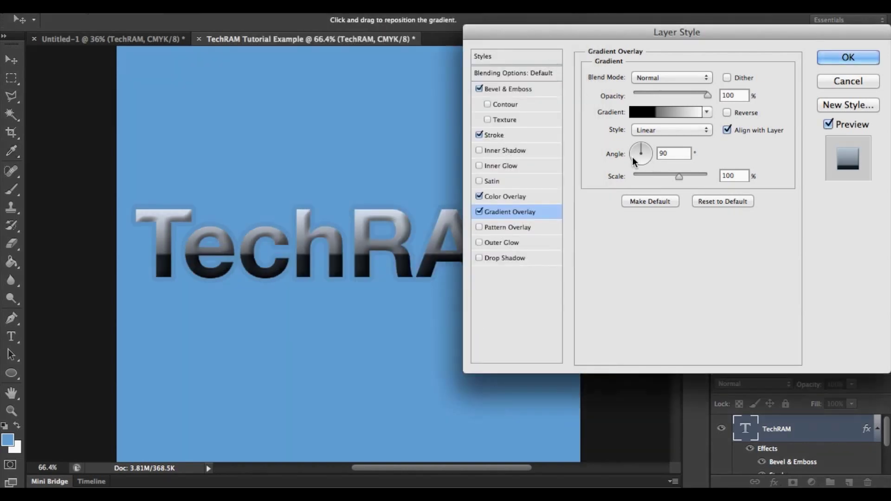
{"action": "left_click_drag", "start_coordinate": [648, 94], "coordinate": [646, 94]}
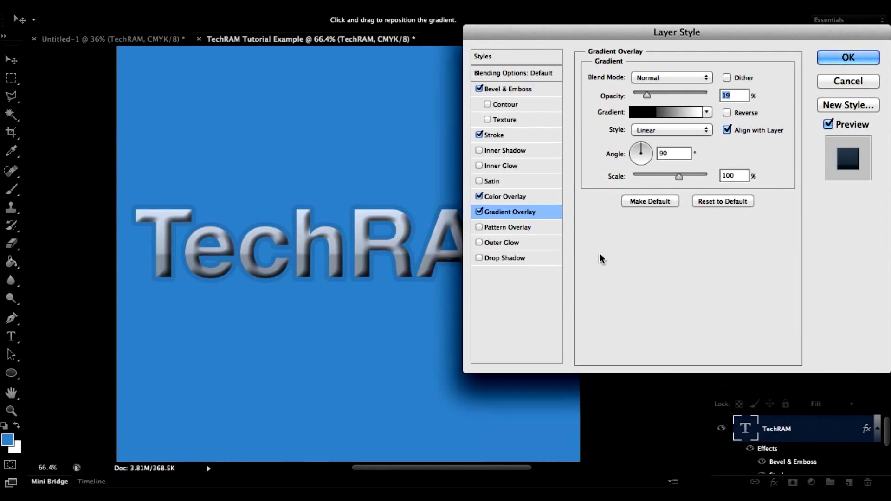
Try an Outer Glow with 33% spread and 68 px size on the TechRAM text, and switch the glow off again.
{"action": "left_click", "coordinate": [499, 243]}
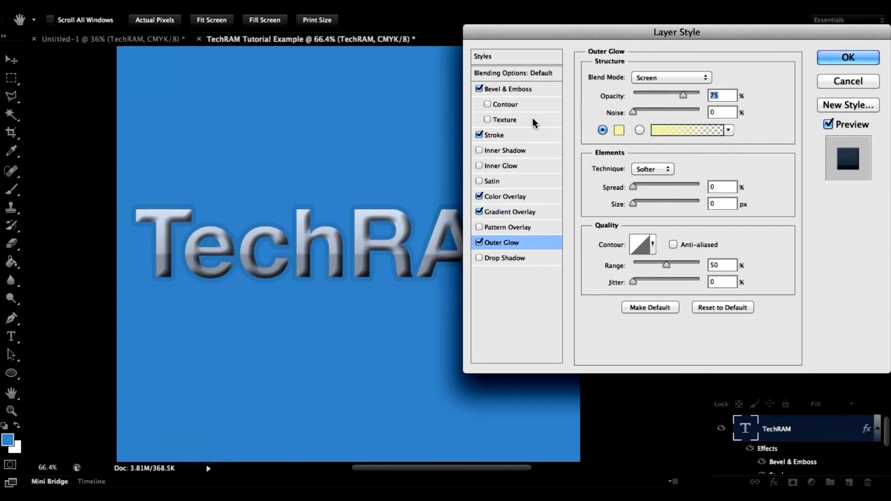
{"action": "left_click_drag", "start_coordinate": [633, 186], "coordinate": [653, 201]}
{"action": "left_click_drag", "start_coordinate": [597, 38], "coordinate": [674, 26]}
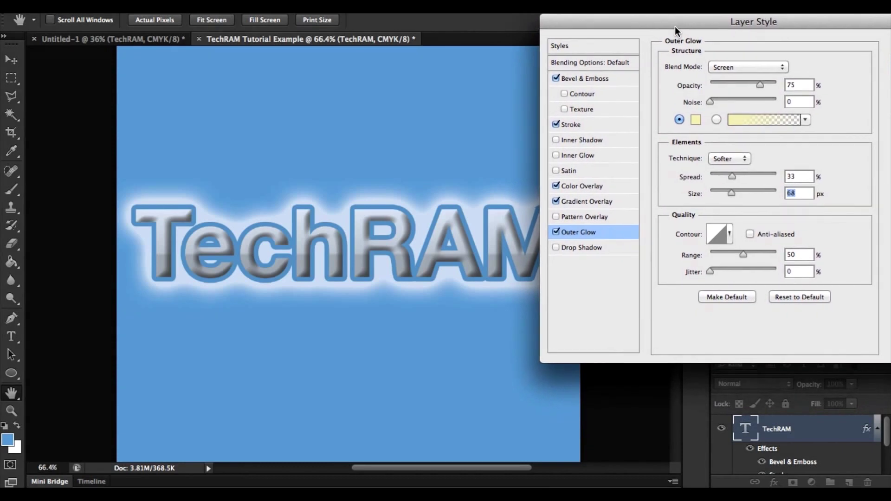
{"action": "left_click", "coordinate": [554, 231]}
Add a Drop Shadow to the TechRAM text with 24% opacity, 13 px distance, 45% spread and 21 px size, and apply the layer style.
{"action": "left_click", "coordinate": [580, 247]}
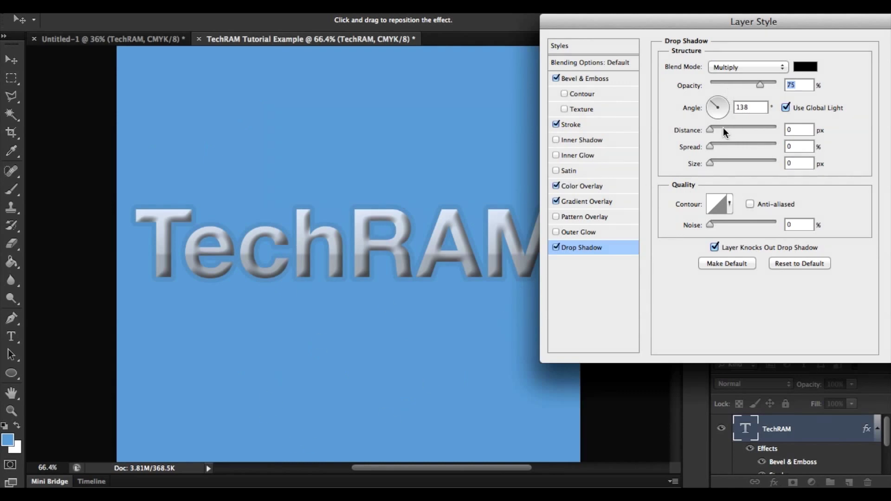
{"action": "left_click_drag", "start_coordinate": [723, 127], "coordinate": [720, 165]}
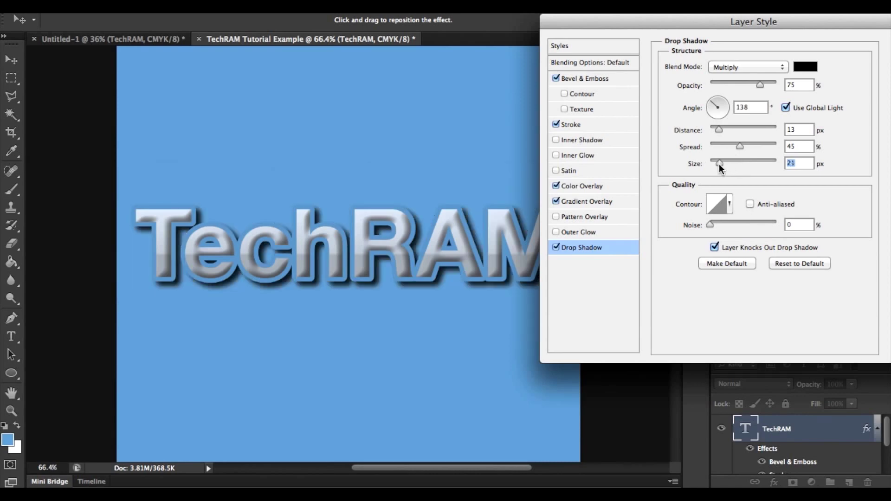
{"action": "left_click", "coordinate": [723, 84]}
{"action": "left_click_drag", "start_coordinate": [722, 84], "coordinate": [725, 82]}
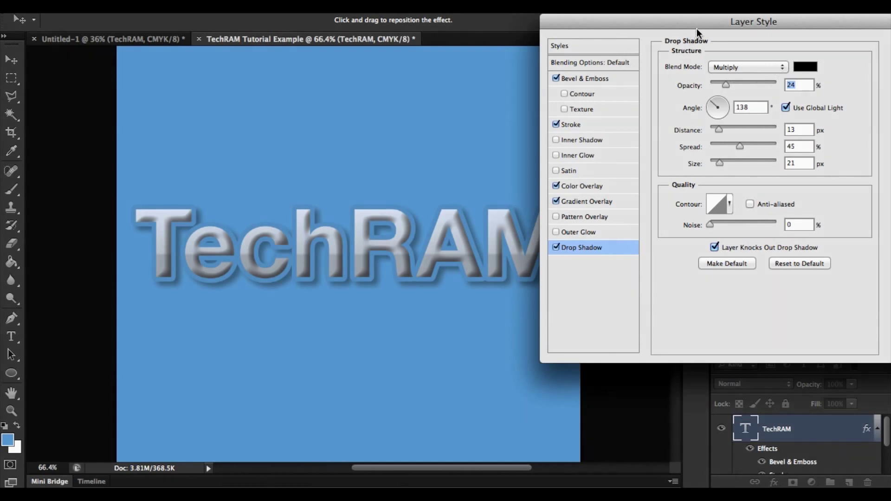
{"action": "left_click_drag", "start_coordinate": [697, 23], "coordinate": [518, 142]}
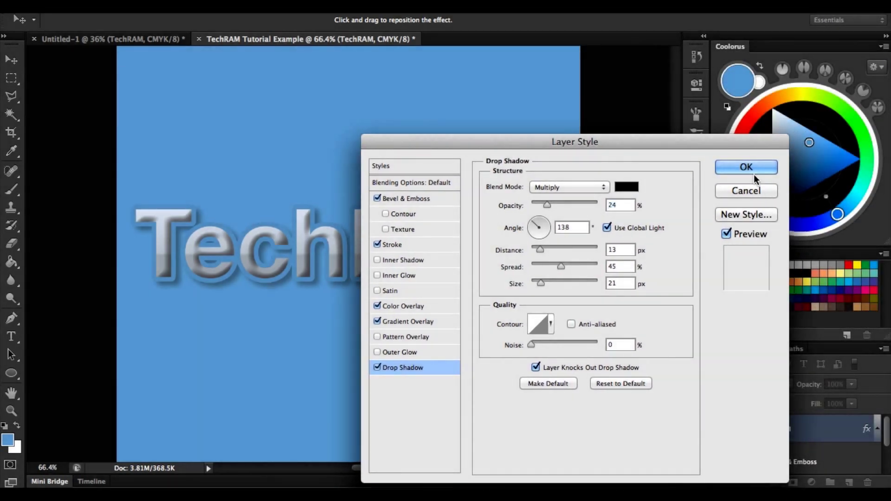
{"action": "left_click", "coordinate": [738, 169]}
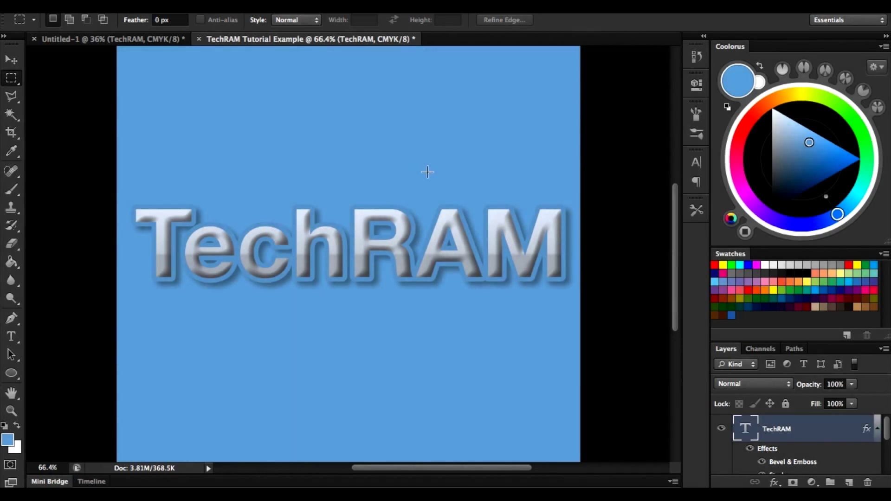
Inspect the styled text in the example document, and switch to the Untitled-1 document to examine its TechRAM text enlarged for comparison.
{"action": "scroll", "coordinate": [435, 166], "scroll_direction": "right", "scroll_amount": 5}
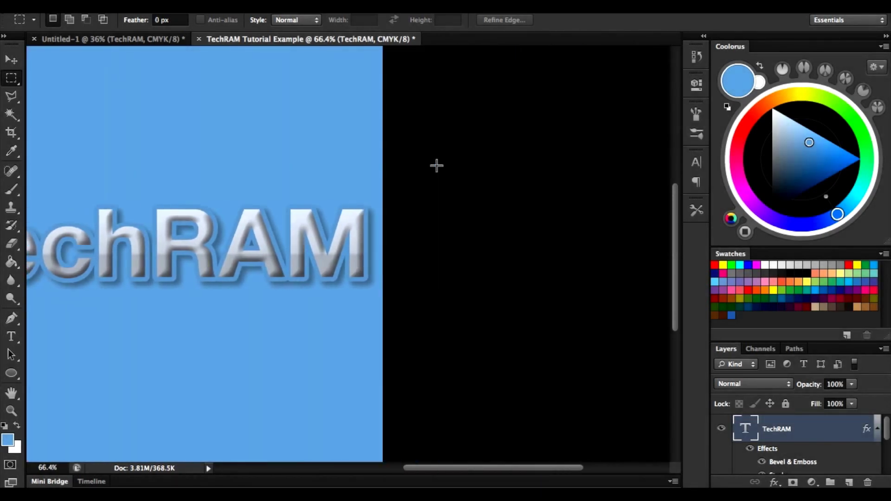
{"action": "scroll", "coordinate": [418, 155], "scroll_direction": "left", "scroll_amount": 8}
{"action": "left_click", "coordinate": [172, 40]}
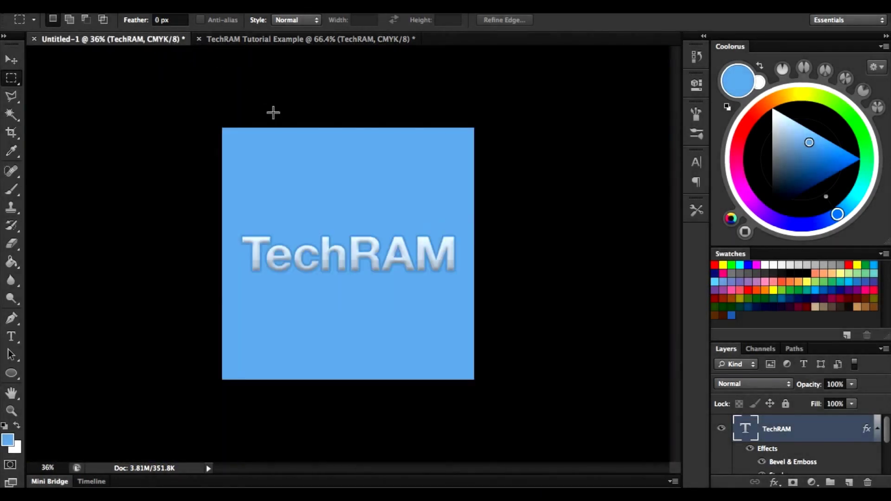
{"action": "key", "text": "ctrl+0"}
{"action": "scroll", "coordinate": [273, 113], "scroll_direction": "up", "scroll_amount": 3}
{"action": "scroll", "coordinate": [274, 112], "scroll_direction": "down", "scroll_amount": 4}
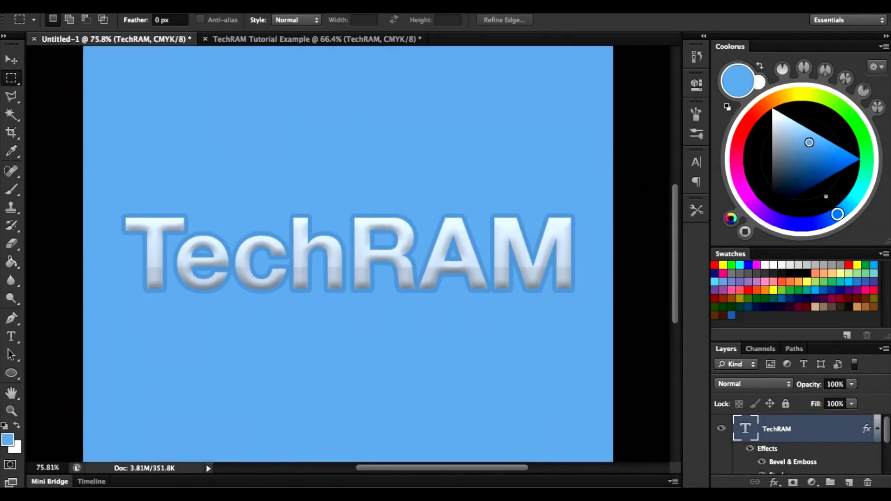
{"action": "mouse_move", "coordinate": [673, 233]}
{"action": "left_mouse_down"}
{"action": "mouse_move", "coordinate": [701, 63]}
{"action": "mouse_move", "coordinate": [672, 255]}
{"action": "mouse_move", "coordinate": [670, 227]}
{"action": "mouse_move", "coordinate": [669, 236]}
{"action": "left_mouse_up"}
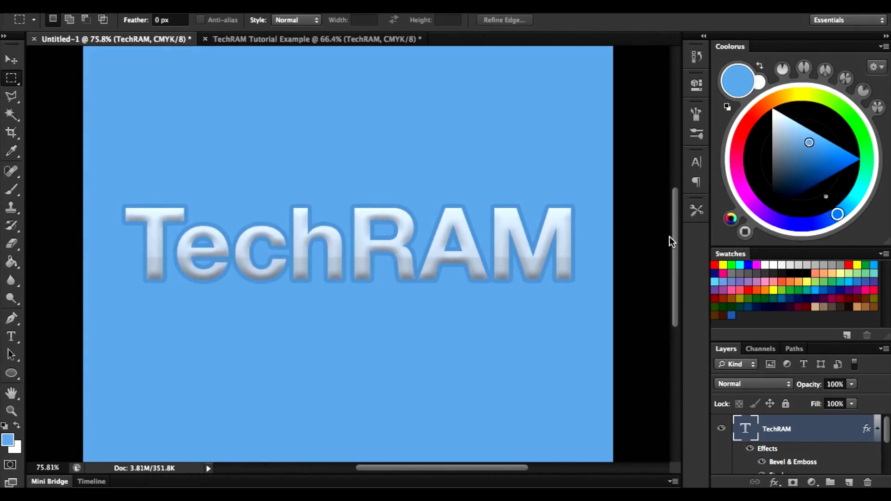